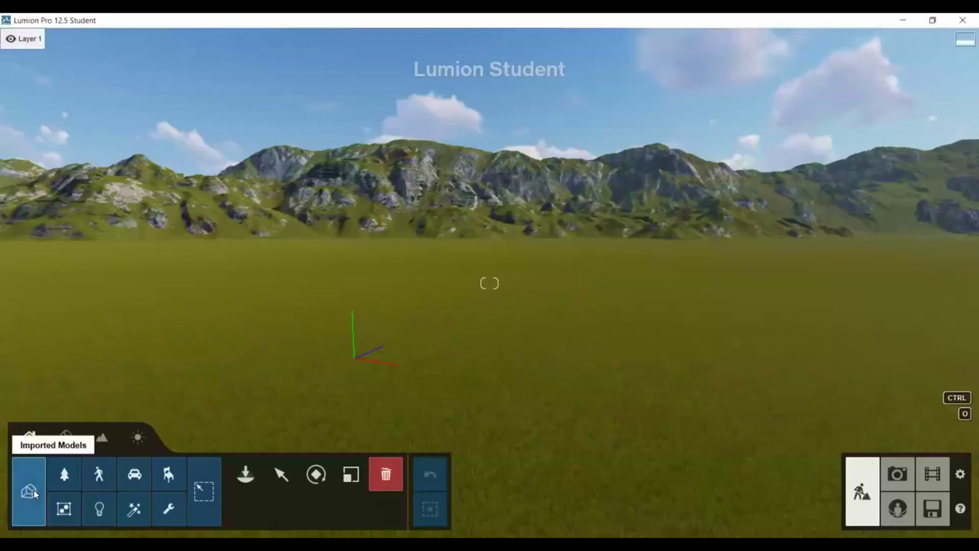
# - Place the greenhouse door, roof and walls models from Imported Models into the scene
pyautogui.click(29, 490)
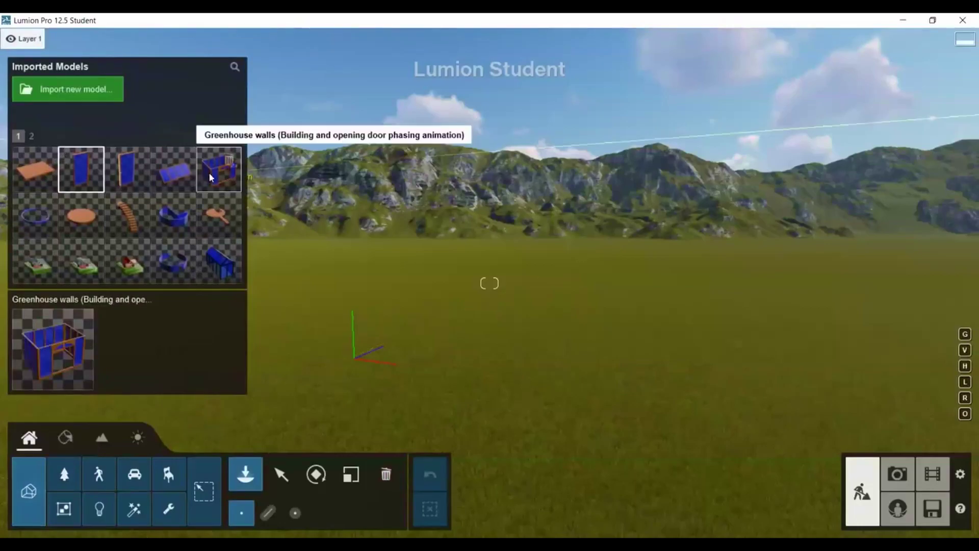
pyautogui.click(430, 349)
pyautogui.click(128, 168)
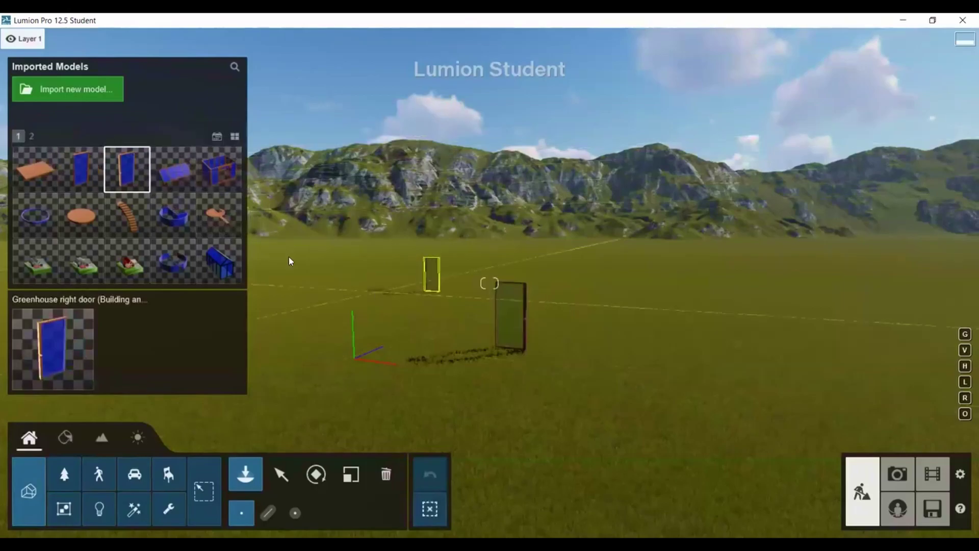
pyautogui.click(174, 169)
pyautogui.click(220, 168)
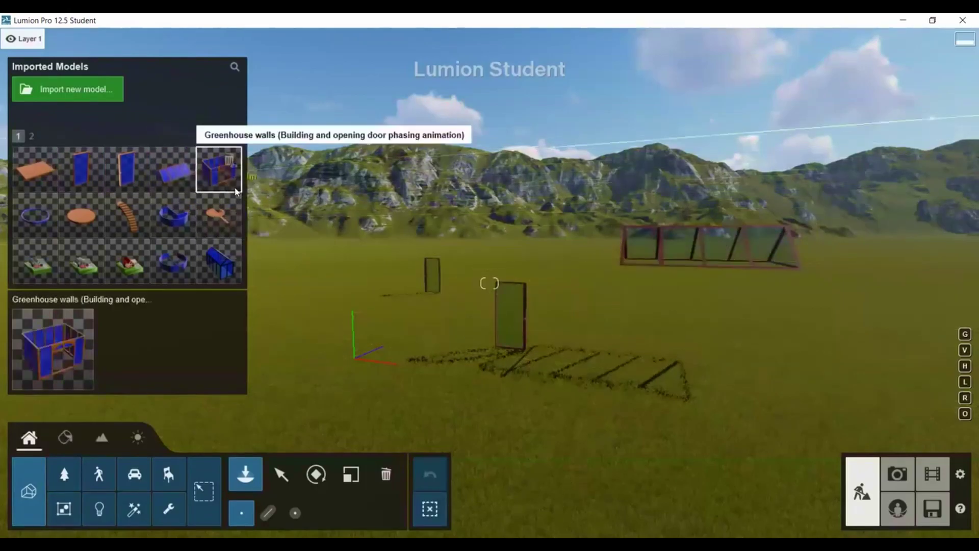
pyautogui.click(396, 369)
# - Delete the extra walls copy and place the greenhouse floor model
pyautogui.click(386, 474)
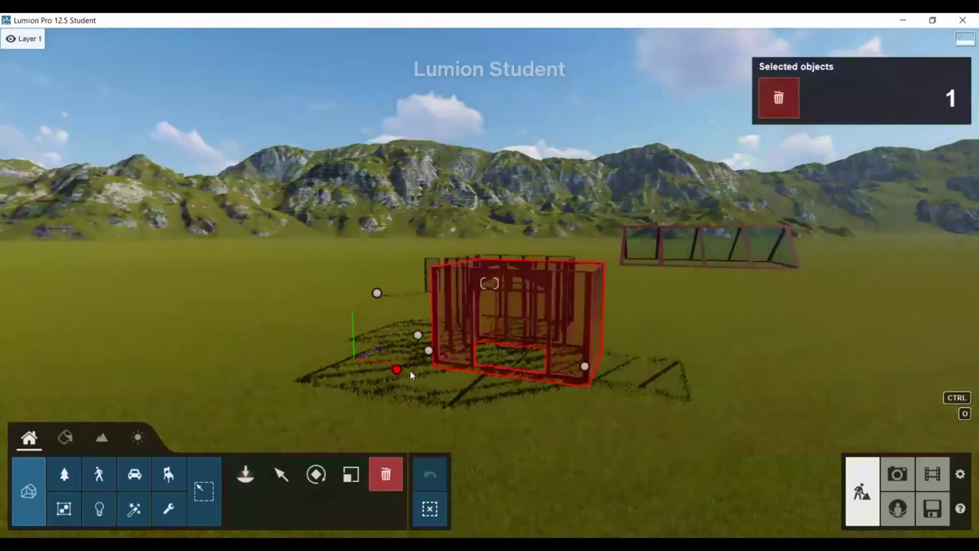
pyautogui.click(397, 368)
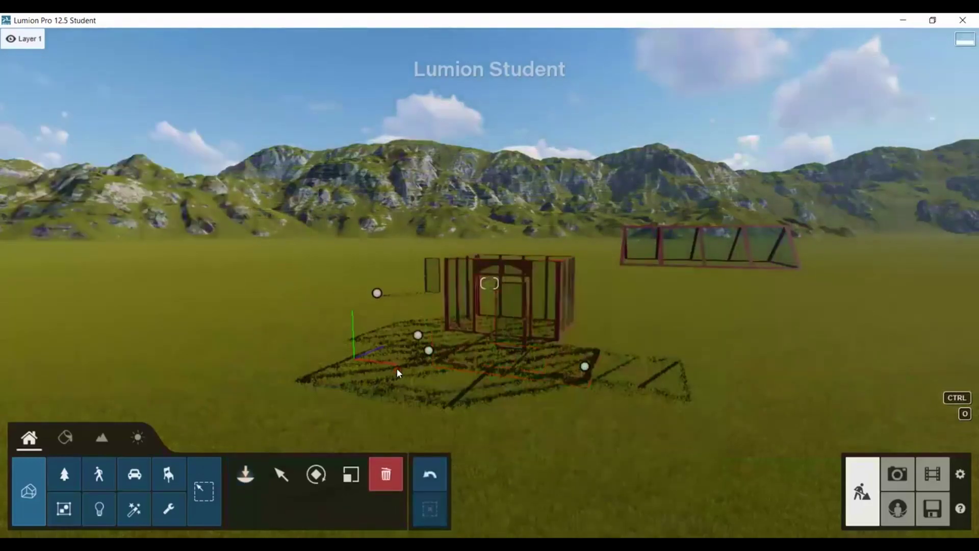
pyautogui.click(29, 493)
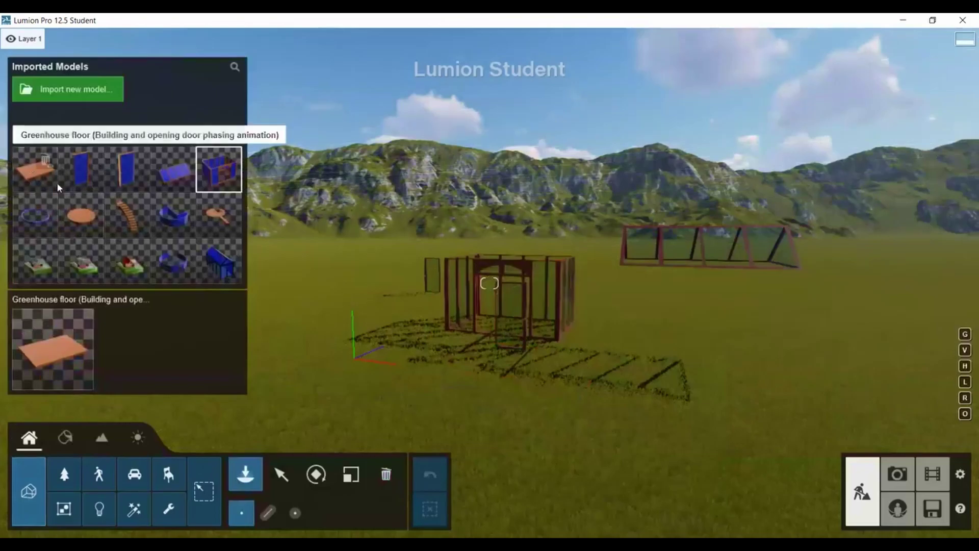
pyautogui.click(36, 170)
pyautogui.click(332, 363)
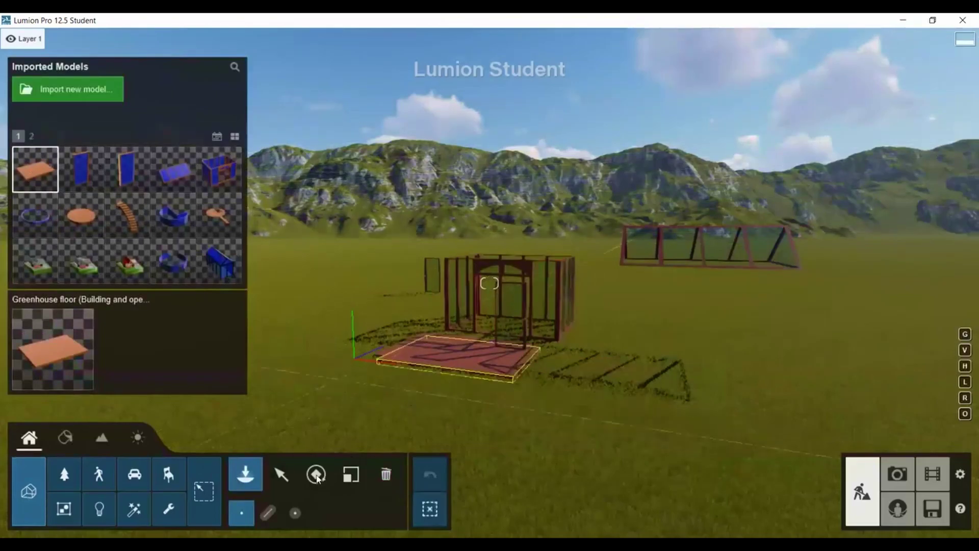
# - Move the floor, walls, both doors and roof together to position 0, 0, 0
pyautogui.click(281, 474)
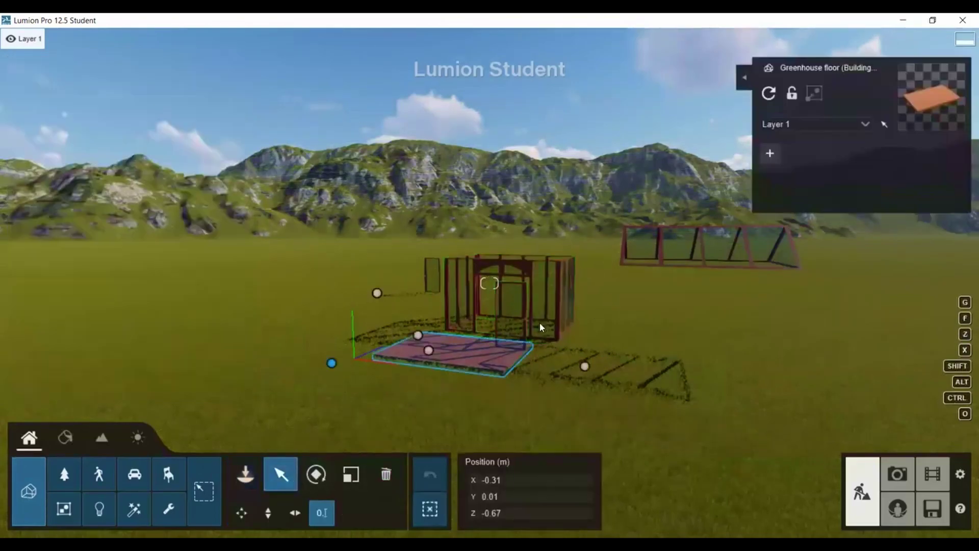
pyautogui.keyDown('ctrl'); pyautogui.click(428, 350); pyautogui.keyUp('ctrl')
pyautogui.keyDown('ctrl'); pyautogui.click(488, 285); pyautogui.keyUp('ctrl')
pyautogui.keyDown('ctrl'); pyautogui.click(378, 294); pyautogui.keyUp('ctrl')
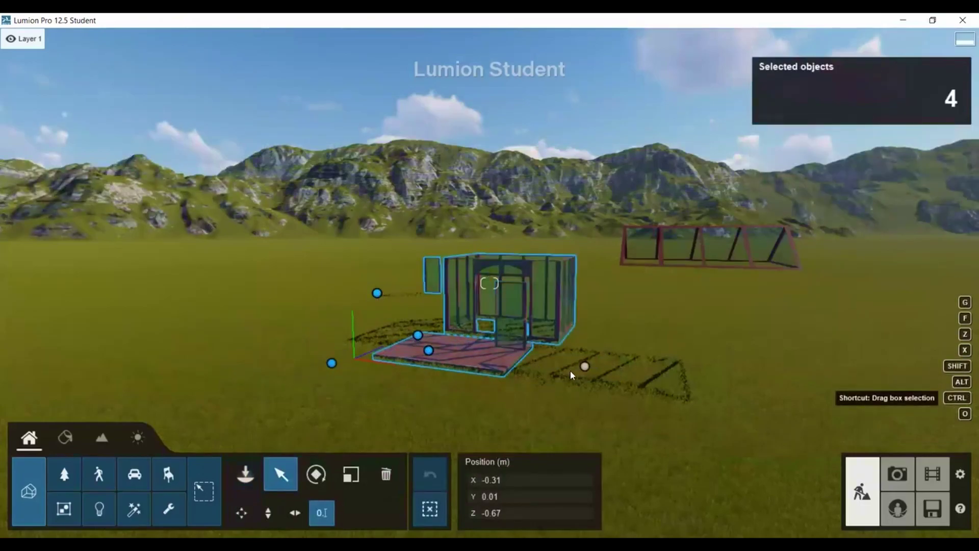
pyautogui.keyDown('ctrl'); pyautogui.click(584, 367); pyautogui.keyUp('ctrl')
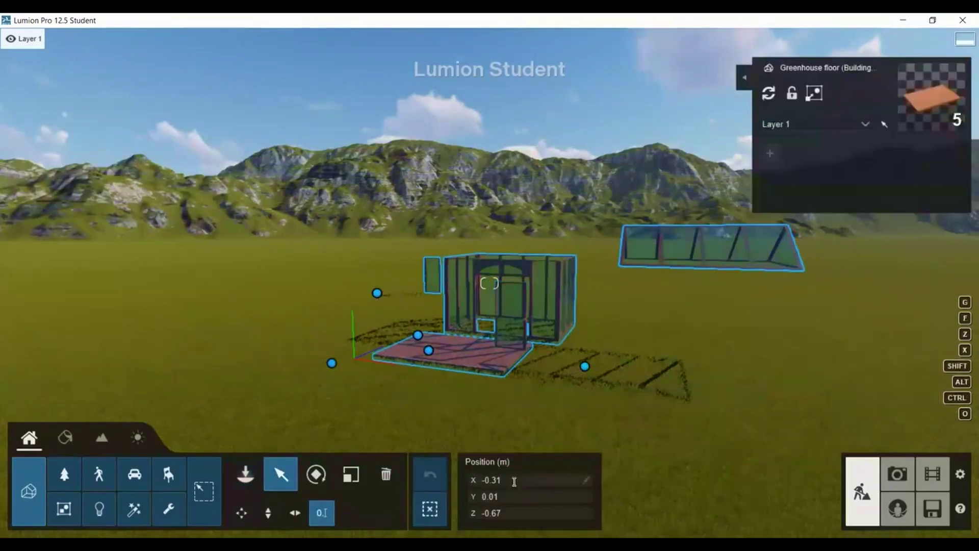
pyautogui.write('0')
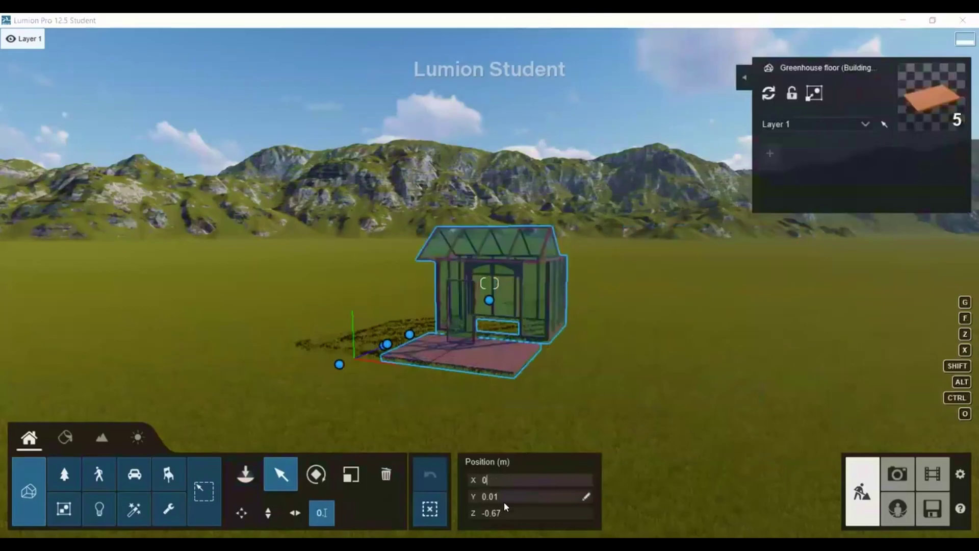
pyautogui.press('Return')
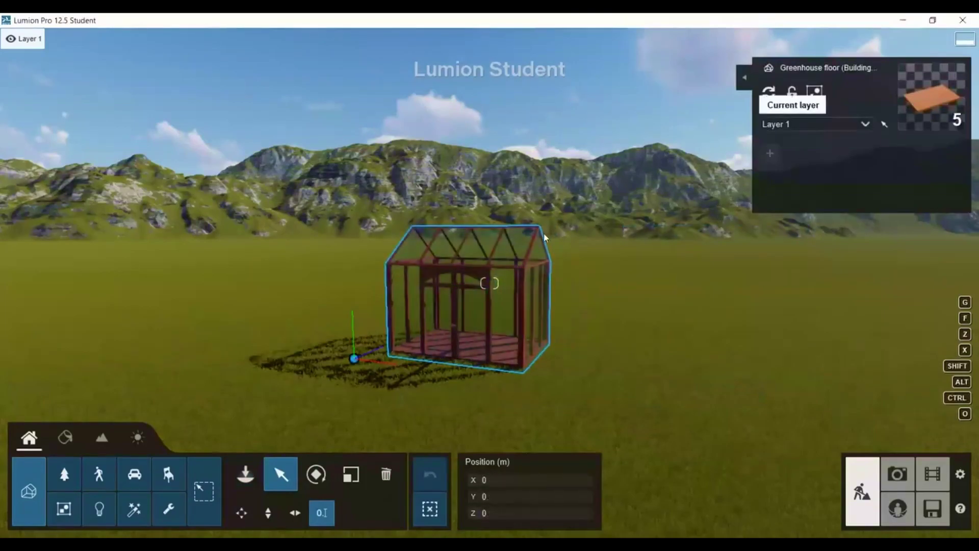
pyautogui.scroll(3, 490, 283)
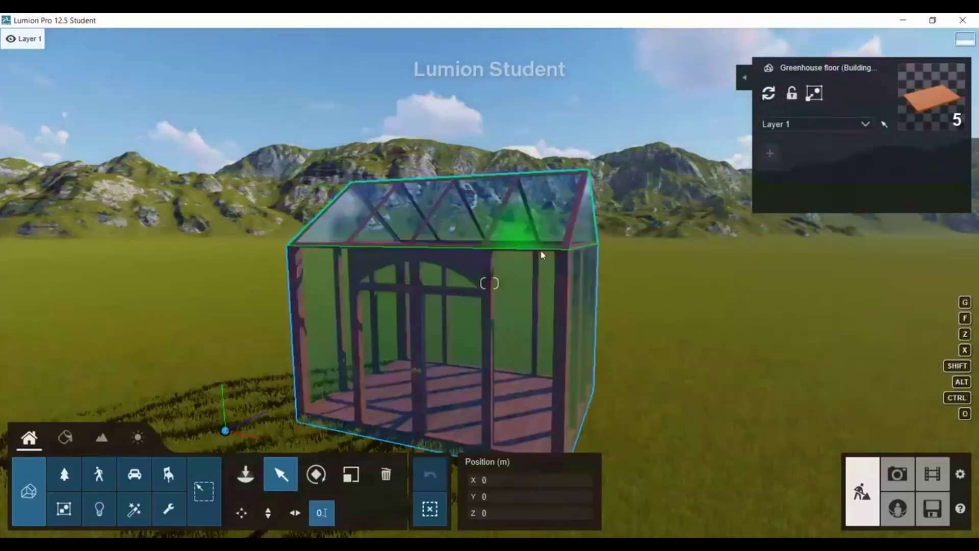
# - Put the walls on Layer 2 and the left door on its own layer
pyautogui.click(527, 322)
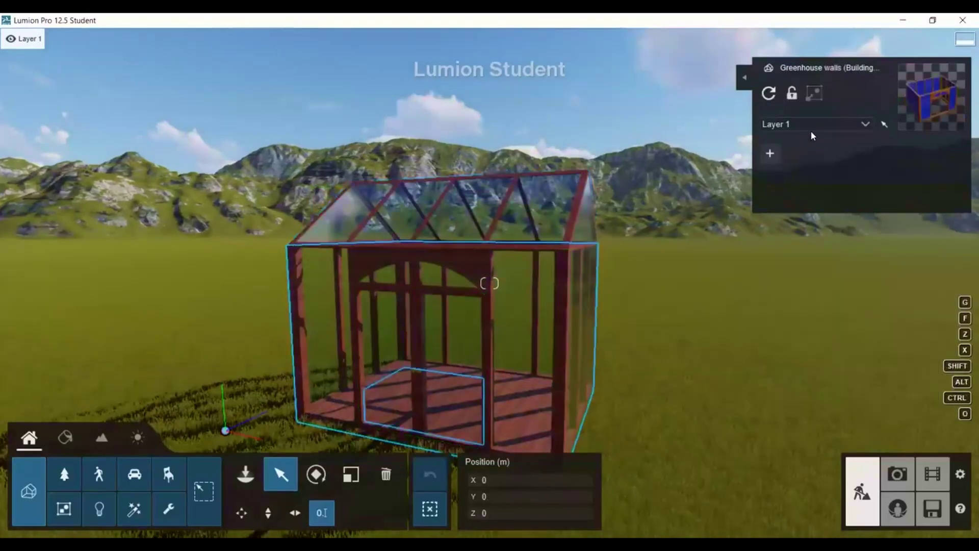
pyautogui.click(864, 124)
pyautogui.click(796, 134)
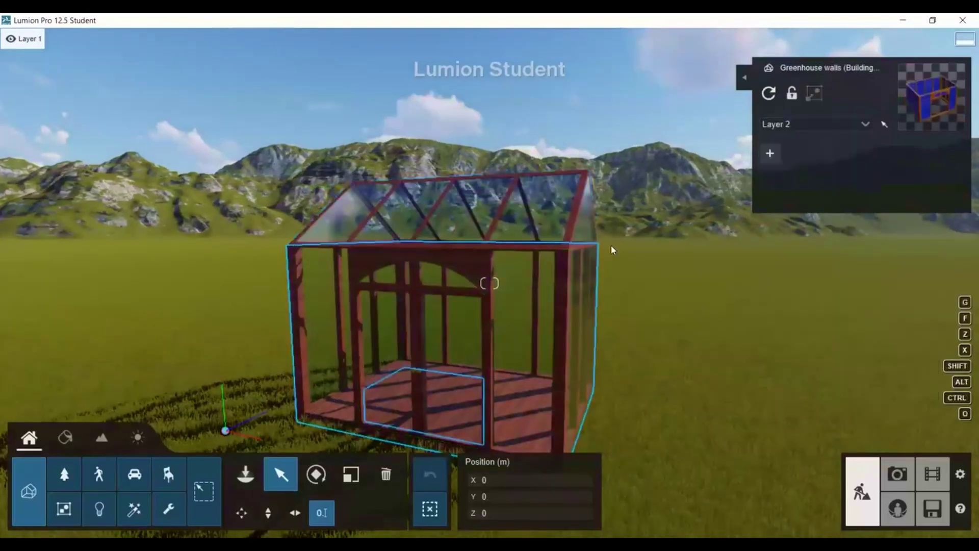
pyautogui.click(425, 334)
pyautogui.click(864, 124)
pyautogui.click(790, 164)
# - Put the right door on its own layer and the roof on Layer 5
pyautogui.click(451, 360)
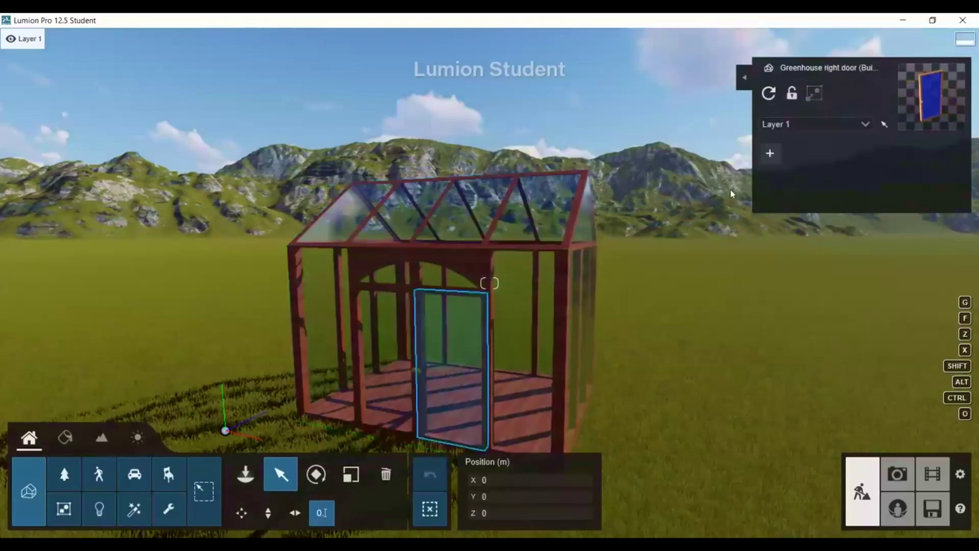
pyautogui.click(801, 125)
pyautogui.click(788, 162)
pyautogui.click(535, 207)
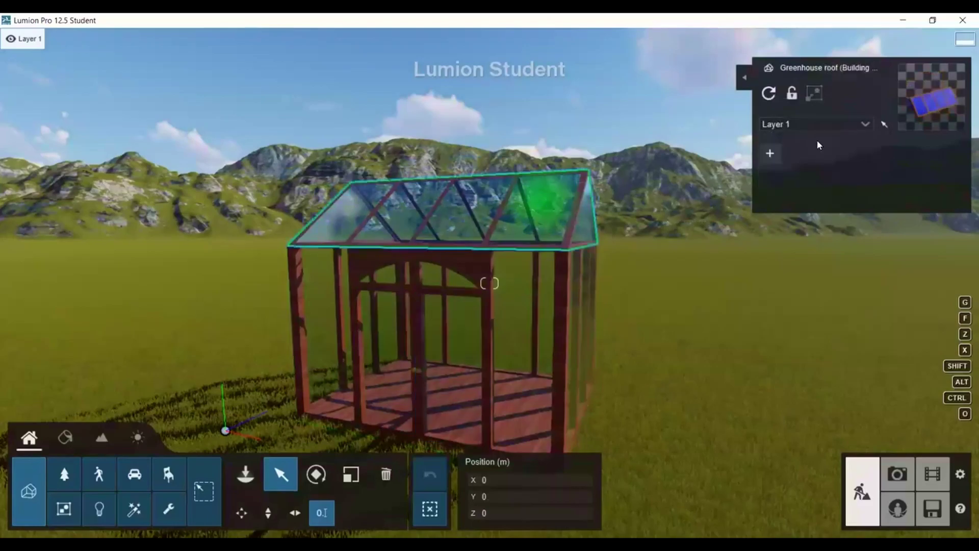
pyautogui.click(865, 124)
pyautogui.click(796, 193)
pyautogui.click(314, 345)
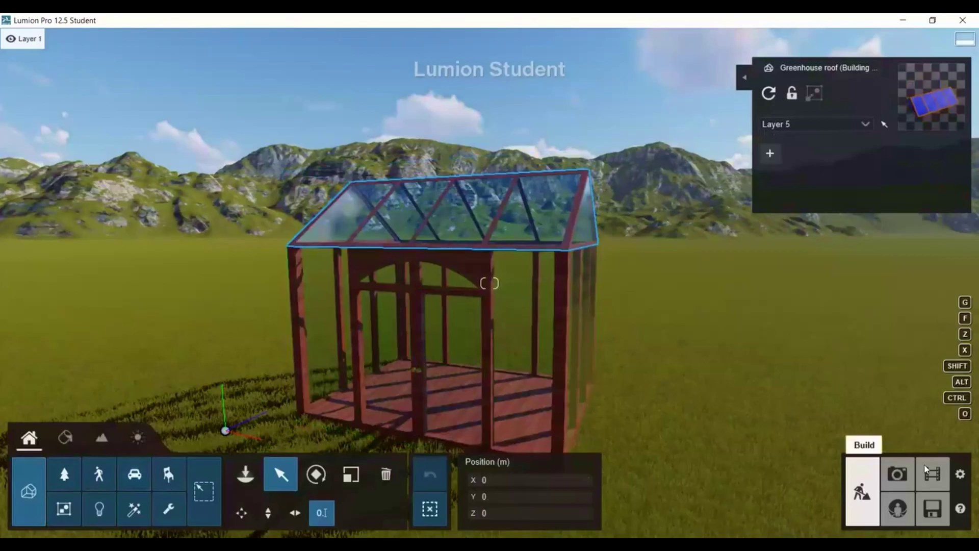
# - Record a two-keyframe camera path orbiting the greenhouse for the first clip
pyautogui.click(934, 475)
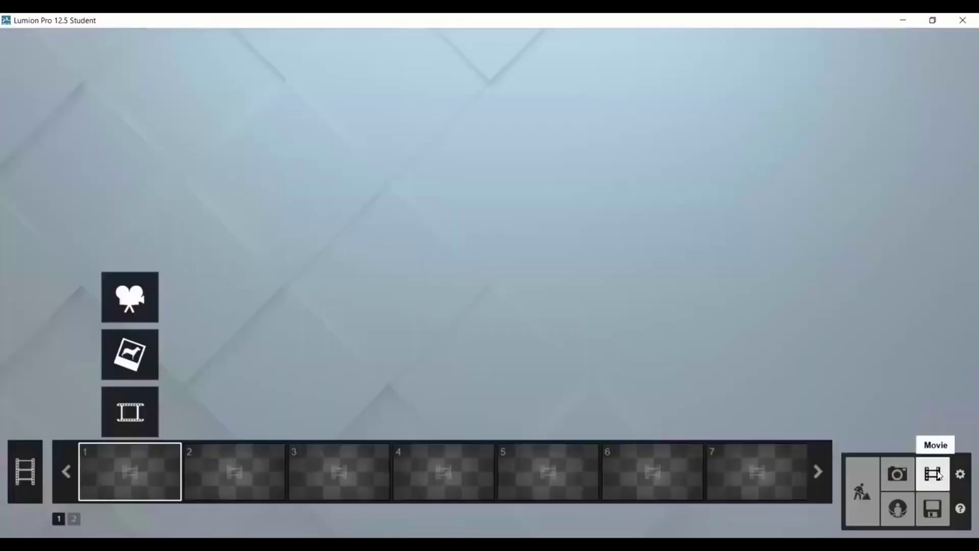
pyautogui.click(130, 296)
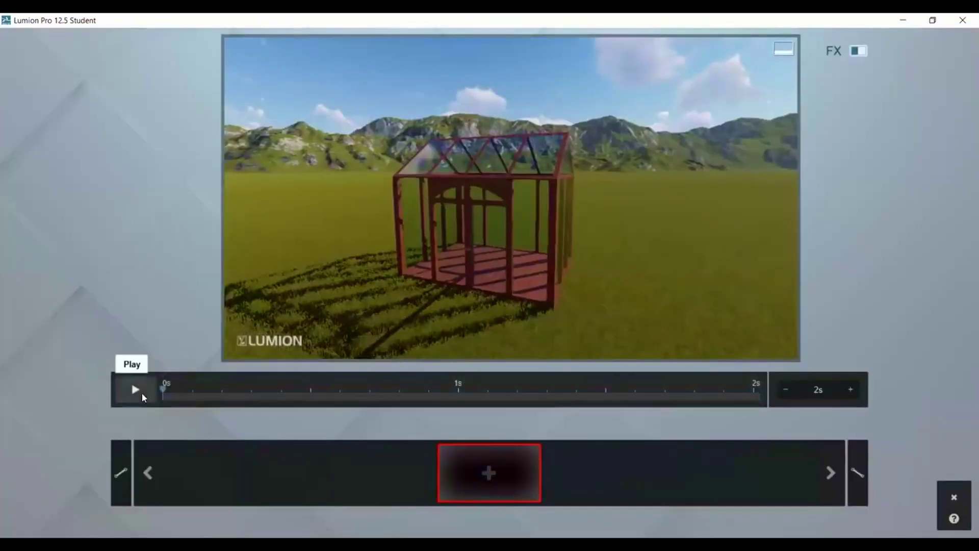
pyautogui.click(489, 471)
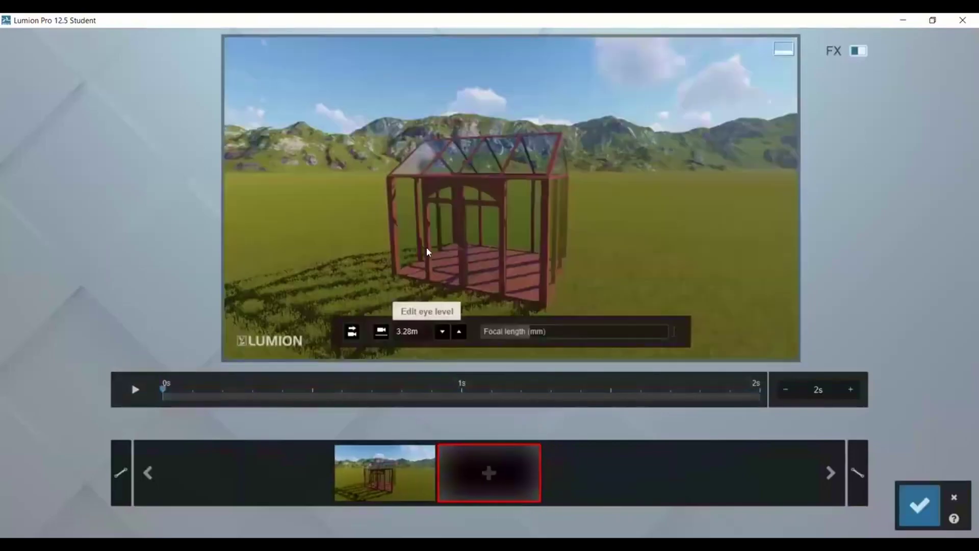
pyautogui.moveTo(511, 199); pyautogui.dragTo(474, 230, button='right')
pyautogui.click(489, 472)
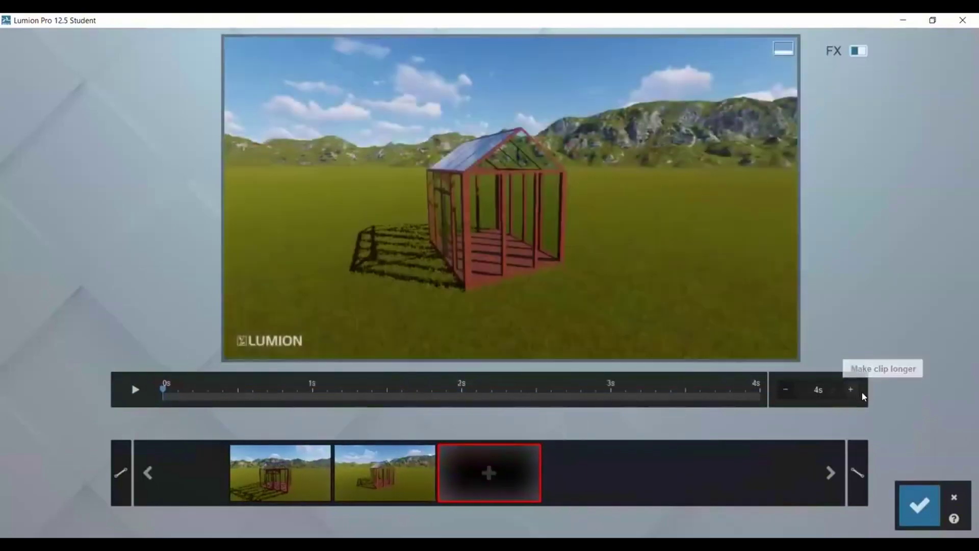
# - Lengthen the clip to about 15 seconds
pyautogui.click(850, 391)
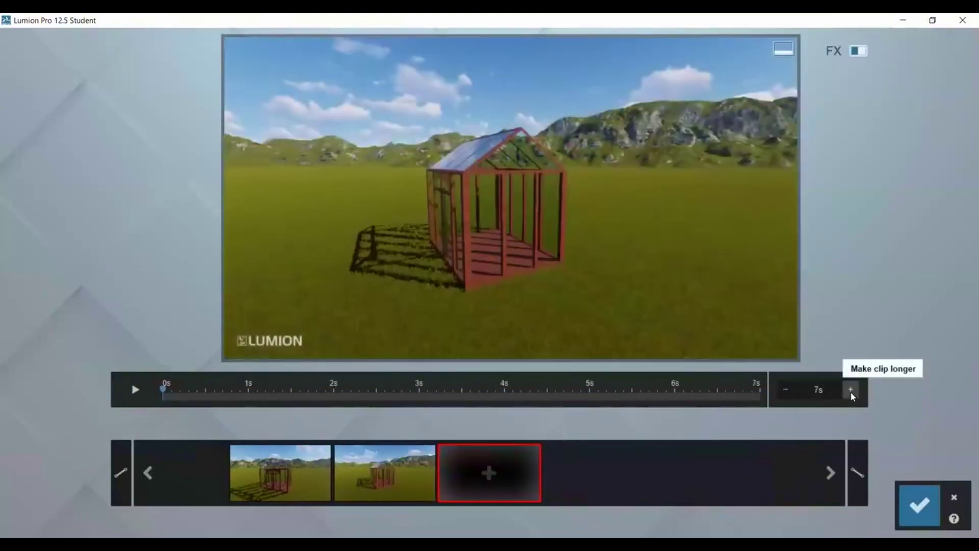
pyautogui.click(851, 391)
pyautogui.click(850, 392)
pyautogui.click(850, 392)
pyautogui.click(851, 391)
pyautogui.click(850, 392)
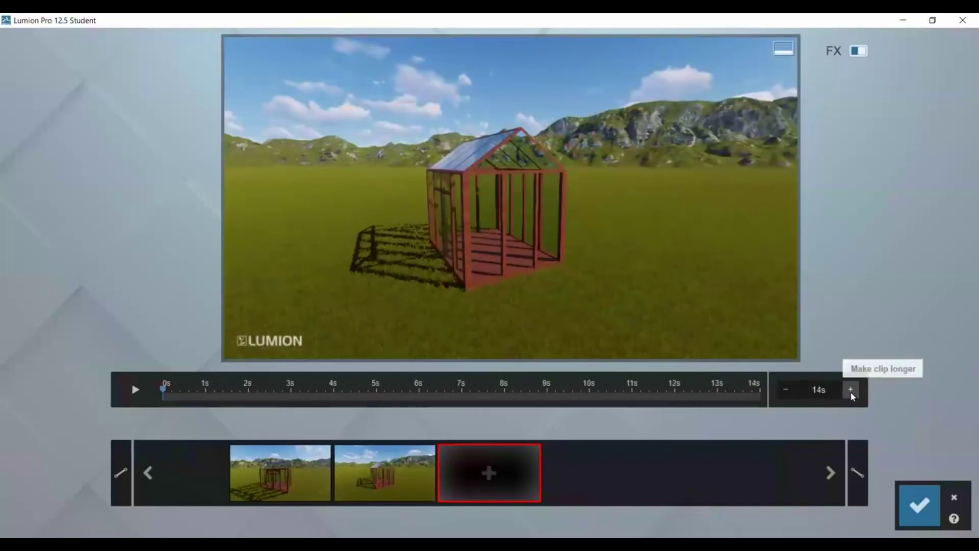
pyautogui.click(850, 392)
# - Give clip 1 the Realistic style and add the Animated Phasing effect
pyautogui.click(918, 503)
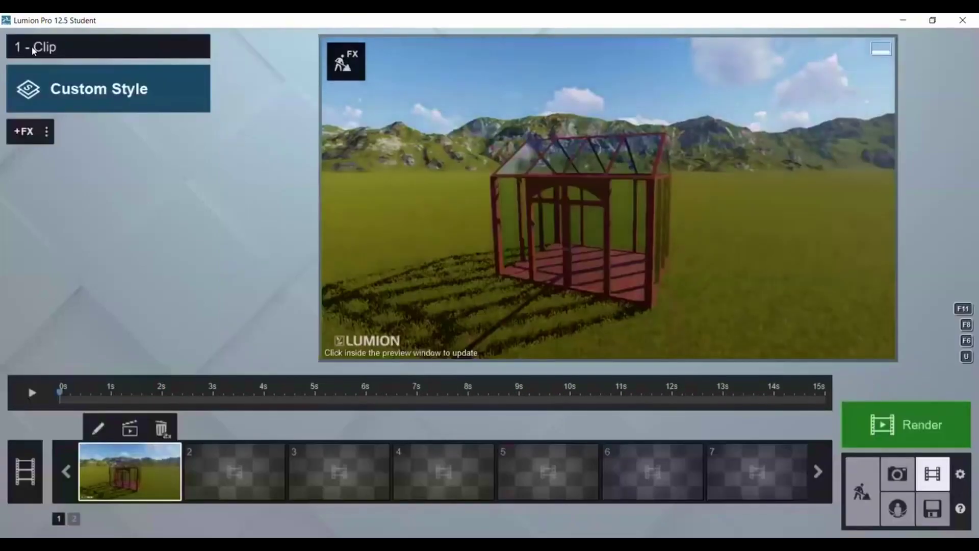
pyautogui.click(107, 89)
pyautogui.click(505, 203)
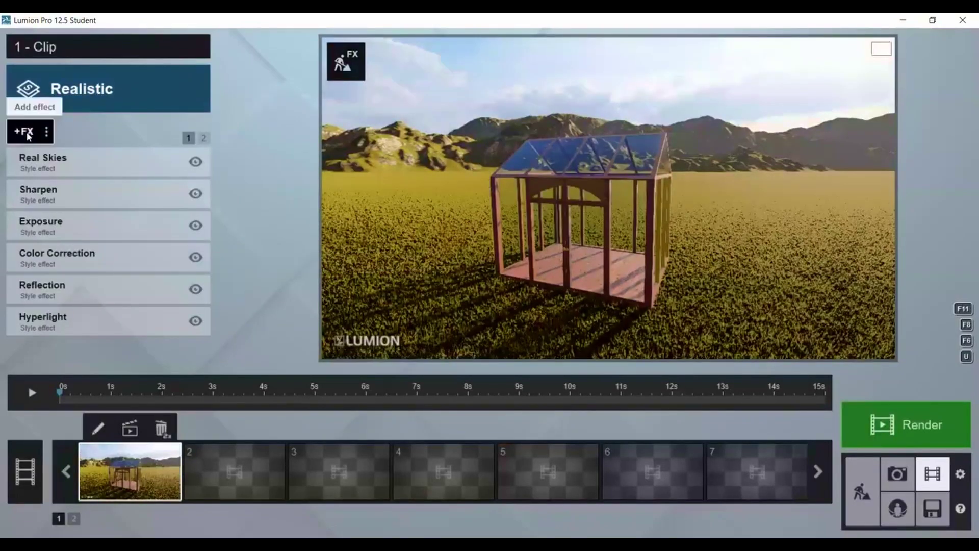
pyautogui.click(23, 131)
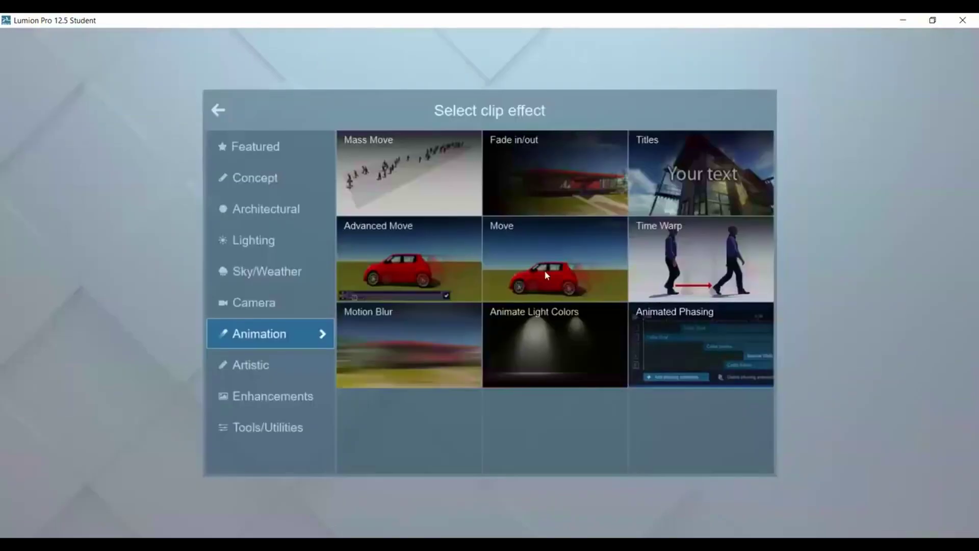
pyautogui.click(738, 356)
pyautogui.click(24, 131)
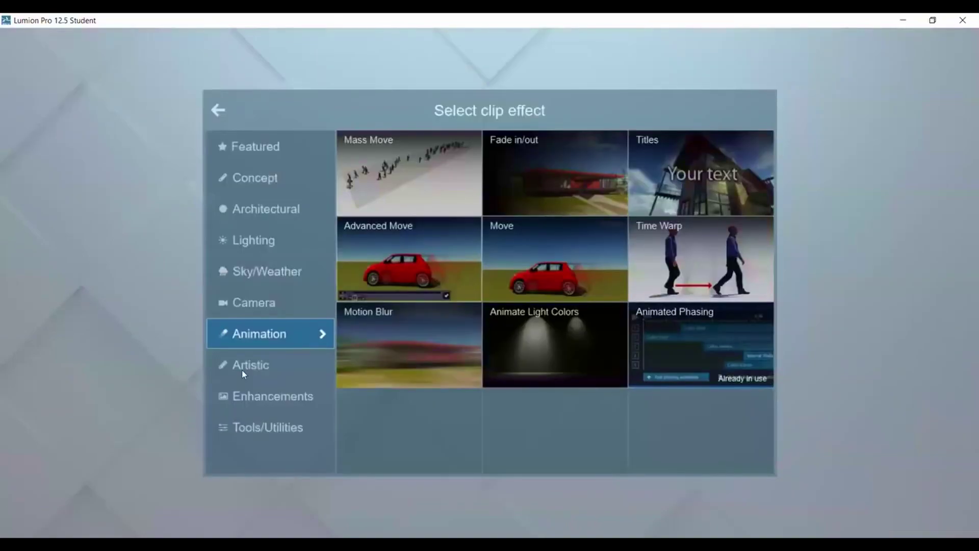
pyautogui.click(238, 426)
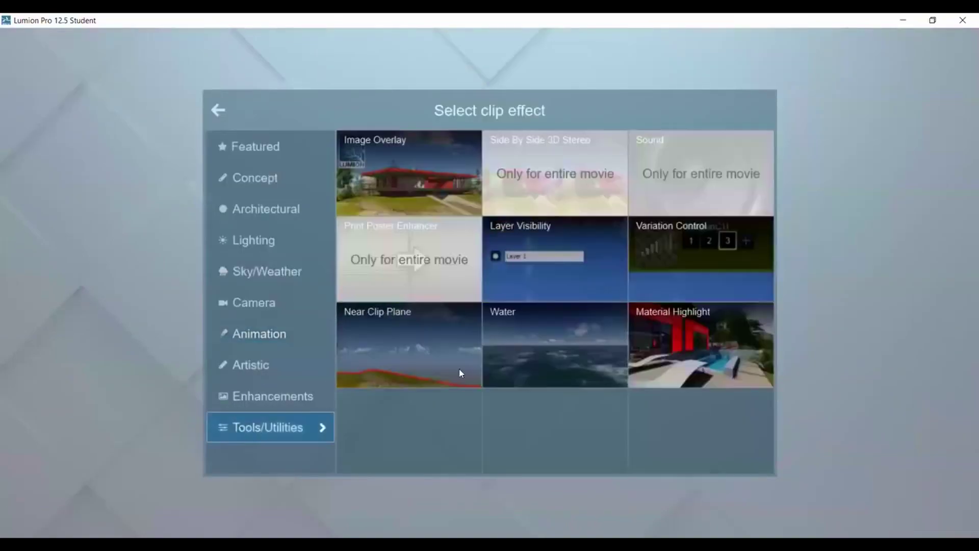
# - Add Layer Visibility and keyframe all building layers hidden at 0 seconds
pyautogui.click(531, 255)
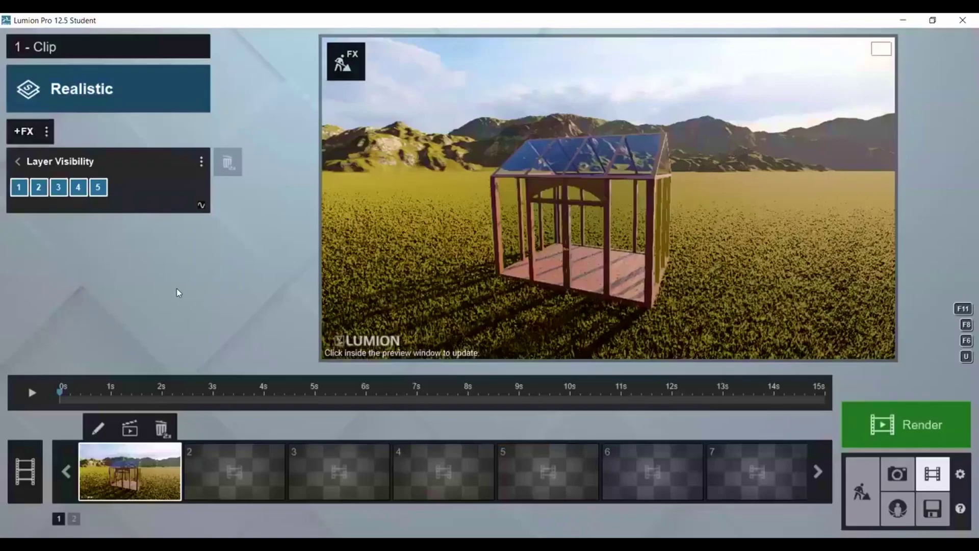
pyautogui.click(203, 205)
pyautogui.click(18, 187)
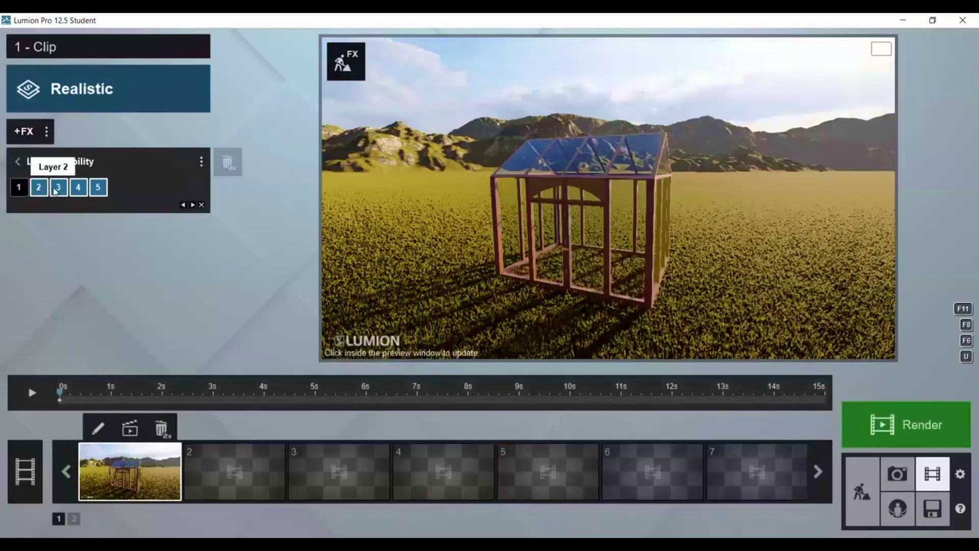
pyautogui.click(59, 188)
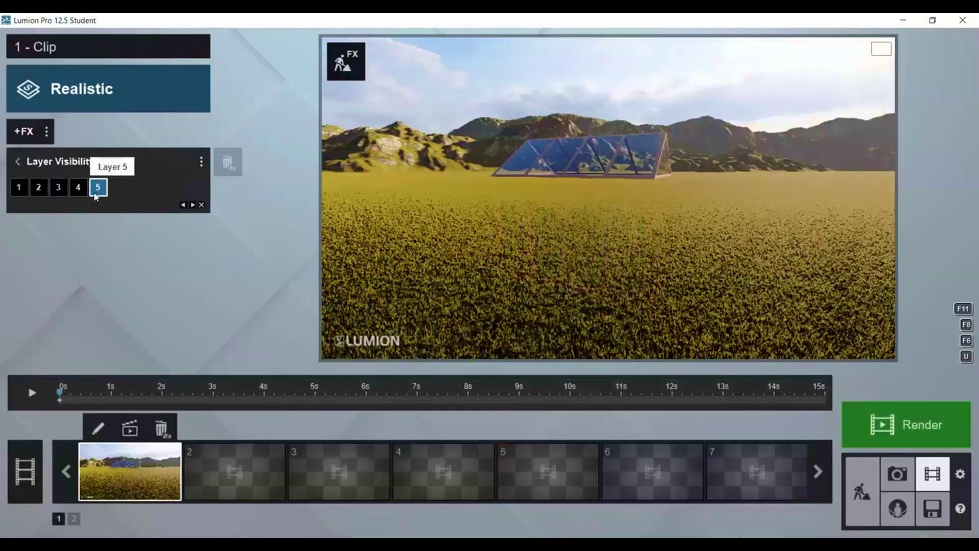
pyautogui.click(98, 187)
pyautogui.click(64, 393)
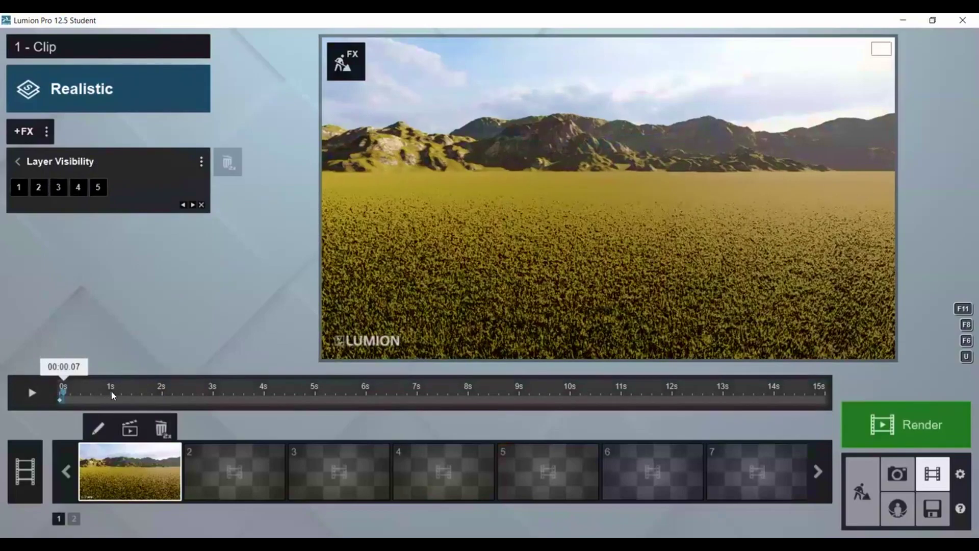
# - Show layer 1, the floor, at 2 s, and layer 3 with a keyframe at 6 s
pyautogui.moveTo(118, 393); pyautogui.dragTo(162, 393)
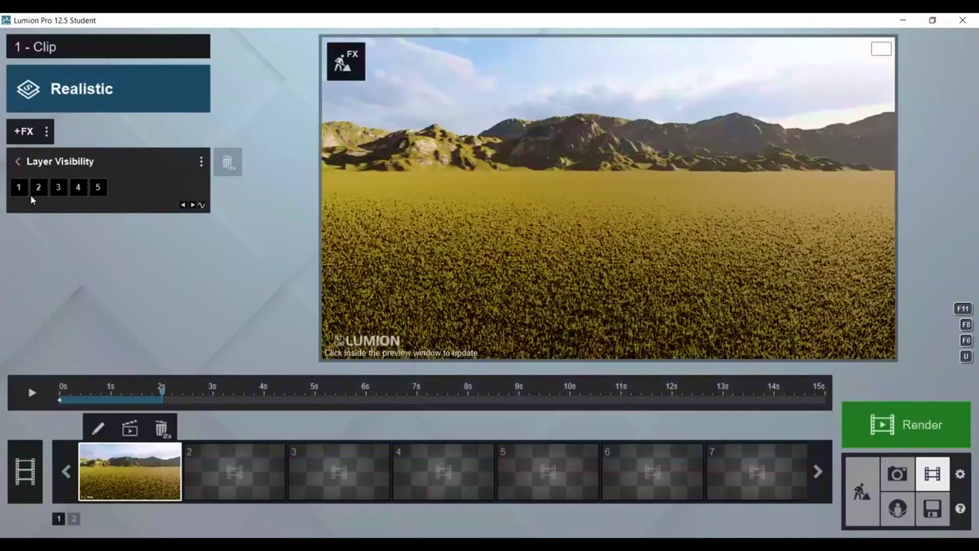
pyautogui.click(19, 187)
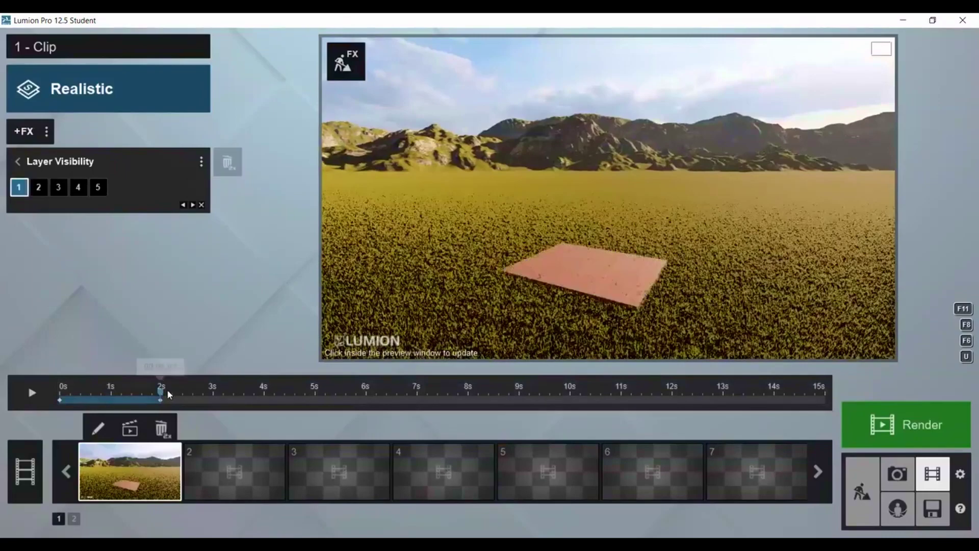
pyautogui.click(262, 395)
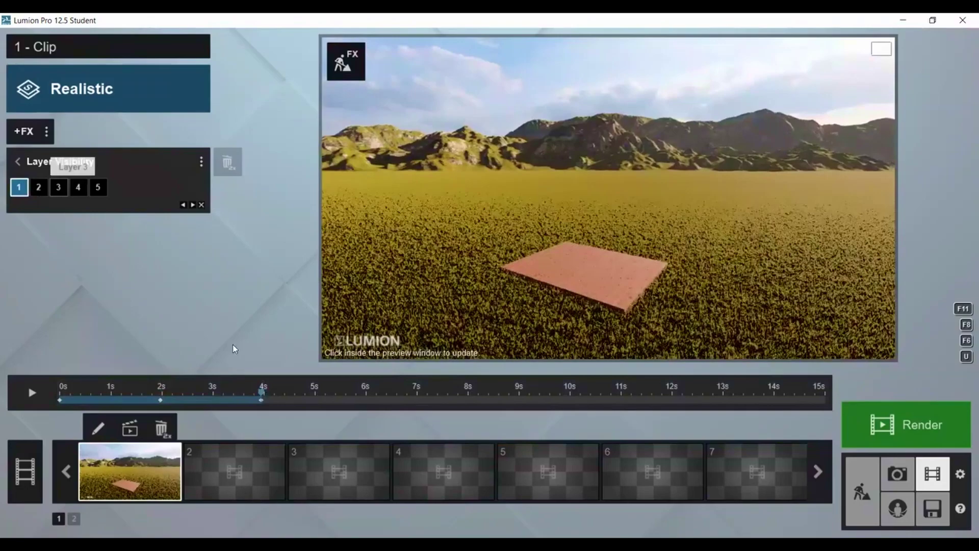
pyautogui.click(325, 393)
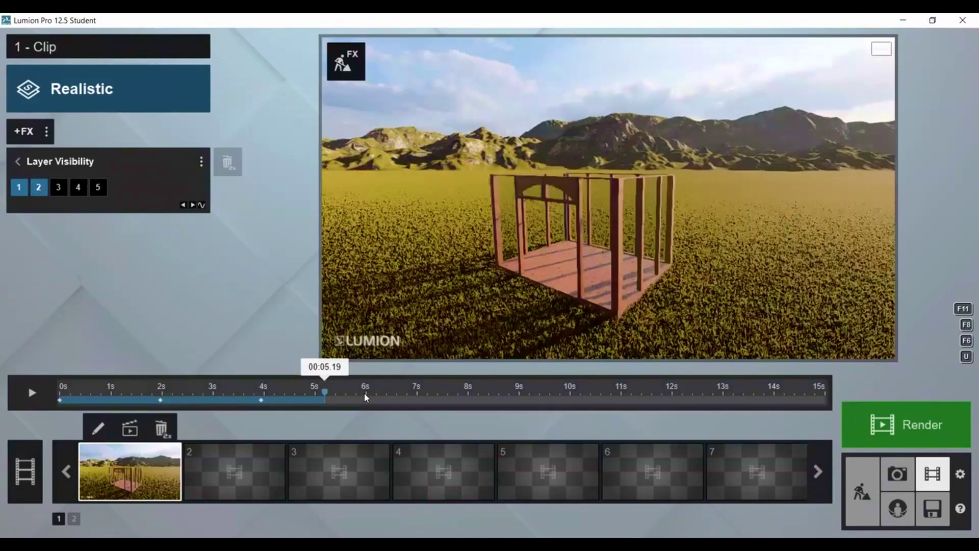
pyautogui.click(366, 393)
pyautogui.click(202, 205)
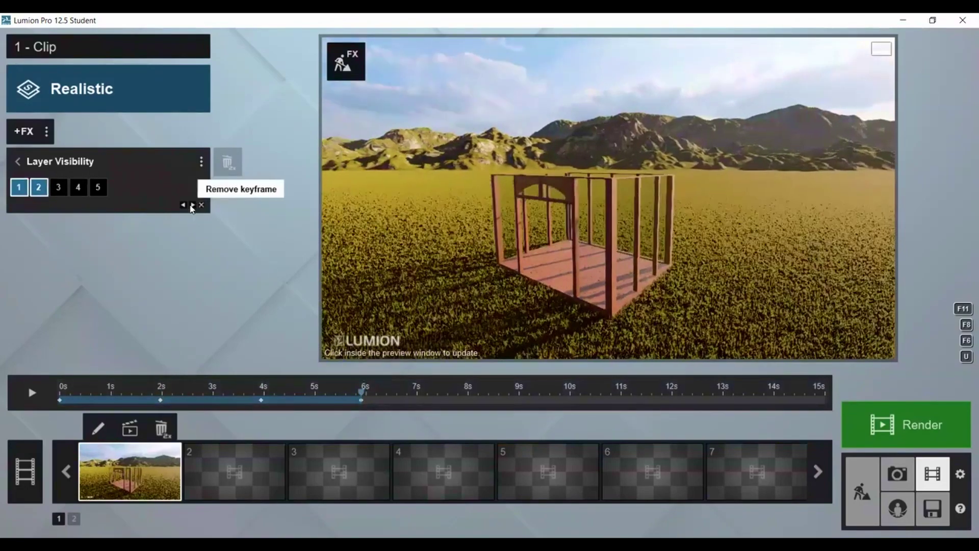
pyautogui.click(58, 187)
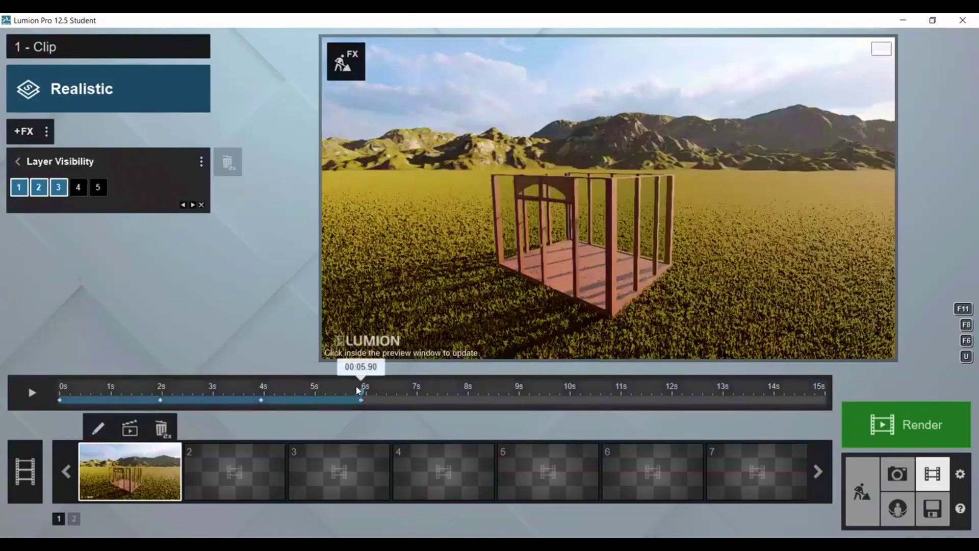
# - Add keyframes at 8 s and 10 s, showing layer 5, the glass roof, at 10 s
pyautogui.click(463, 396)
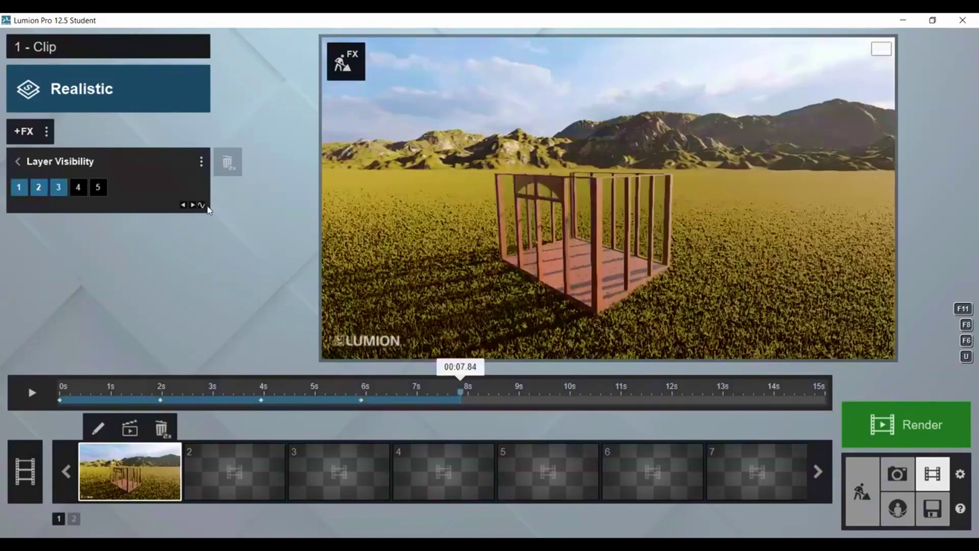
pyautogui.click(201, 205)
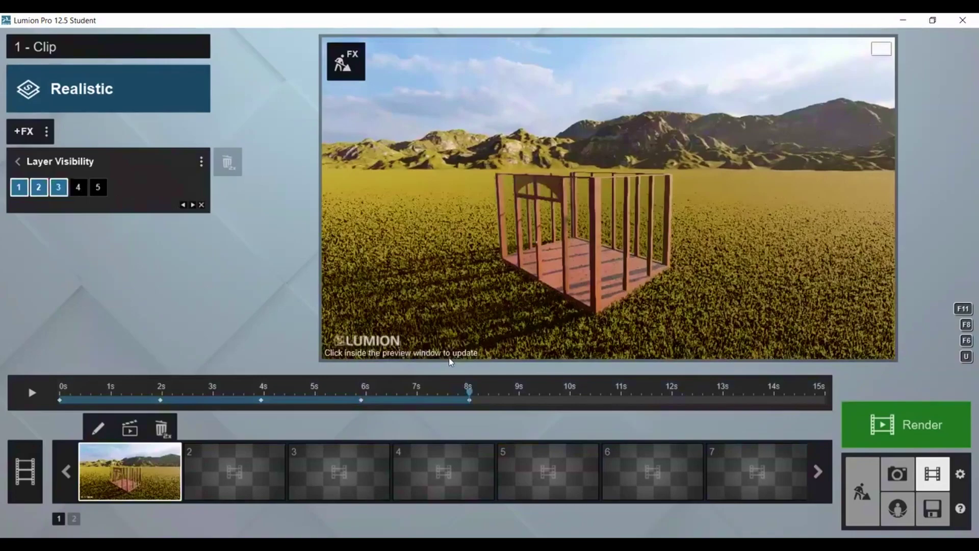
pyautogui.moveTo(469, 393); pyautogui.dragTo(568, 392)
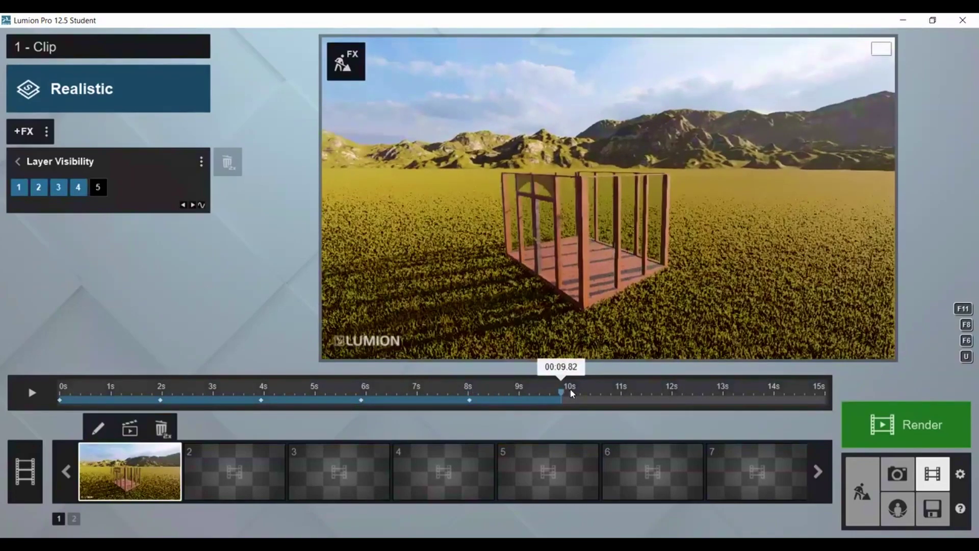
pyautogui.click(202, 205)
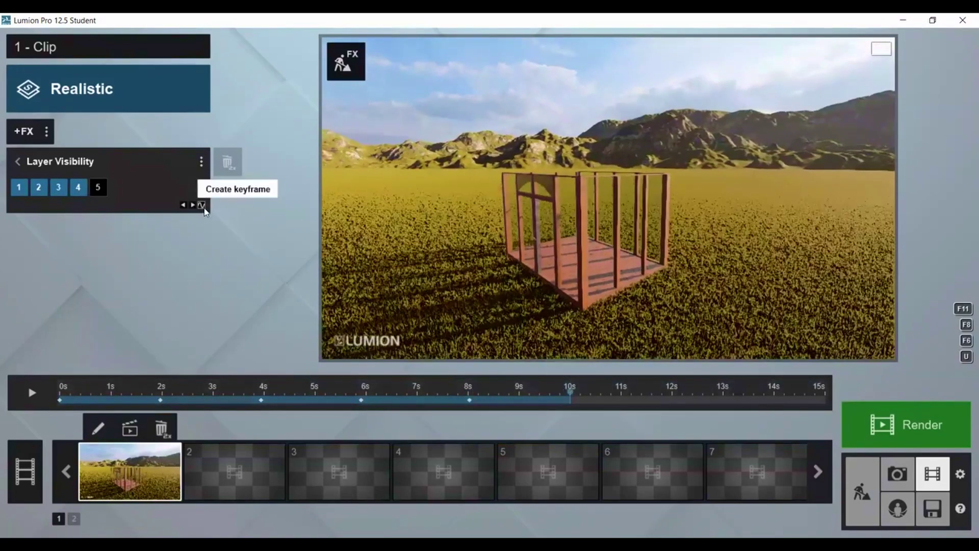
pyautogui.click(203, 205)
pyautogui.click(97, 189)
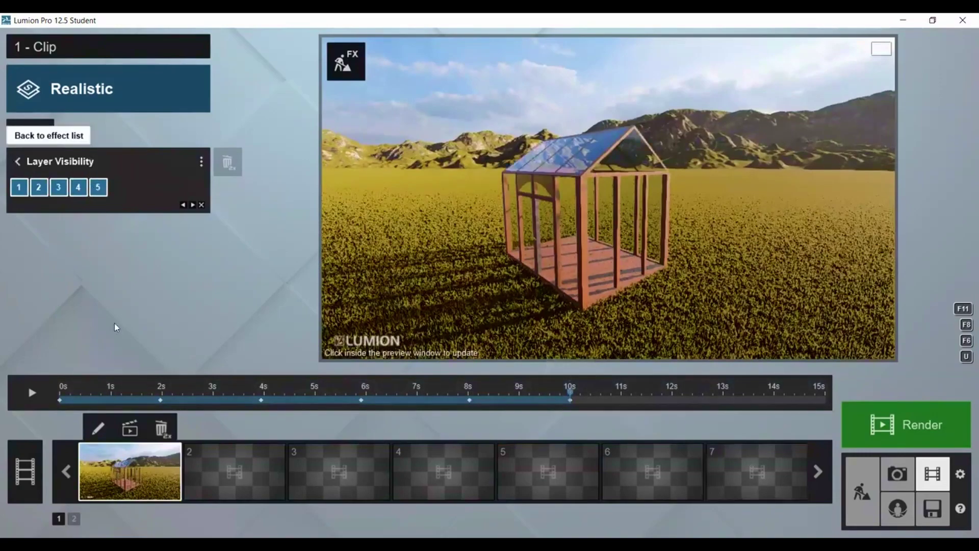
pyautogui.click(84, 392)
# - Preview the layer-by-layer greenhouse build-up, pausing partway through
pyautogui.click(32, 393)
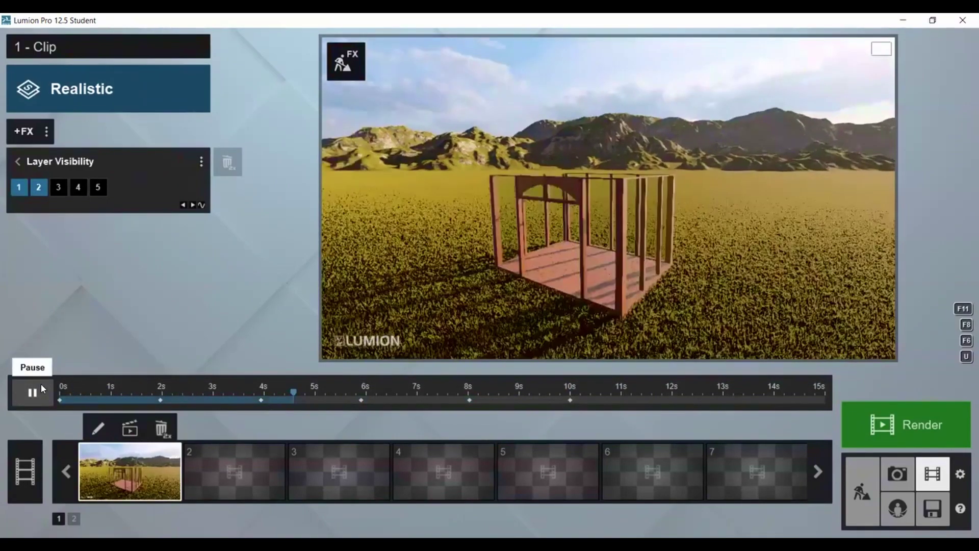
pyautogui.click(34, 391)
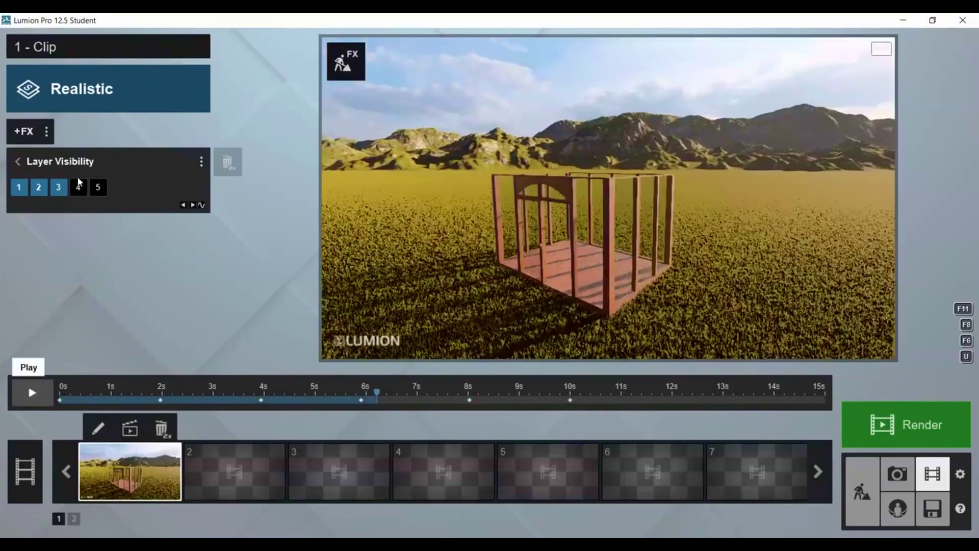
# - Add a new phasing animation in the Animated Phasing editor and unhide the roof layers
pyautogui.click(14, 161)
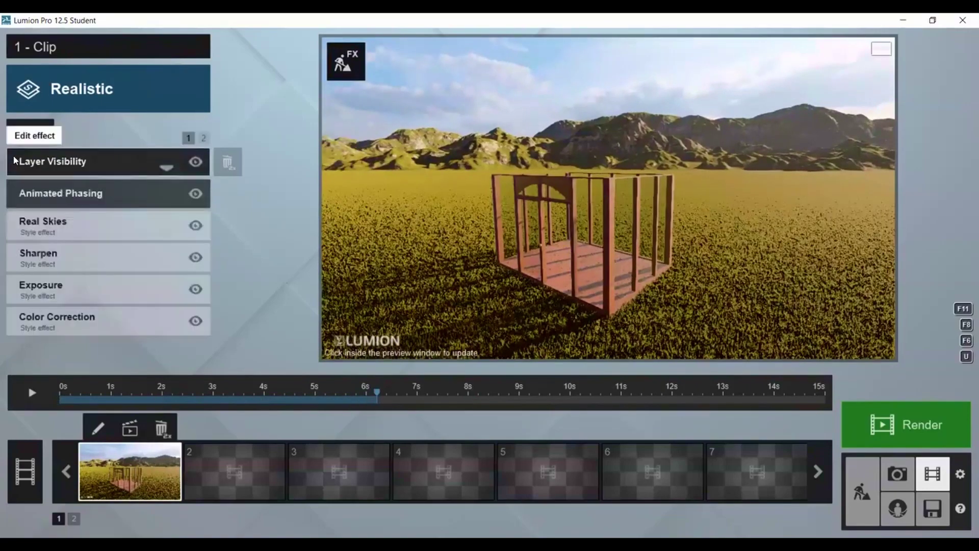
pyautogui.click(46, 191)
pyautogui.click(31, 189)
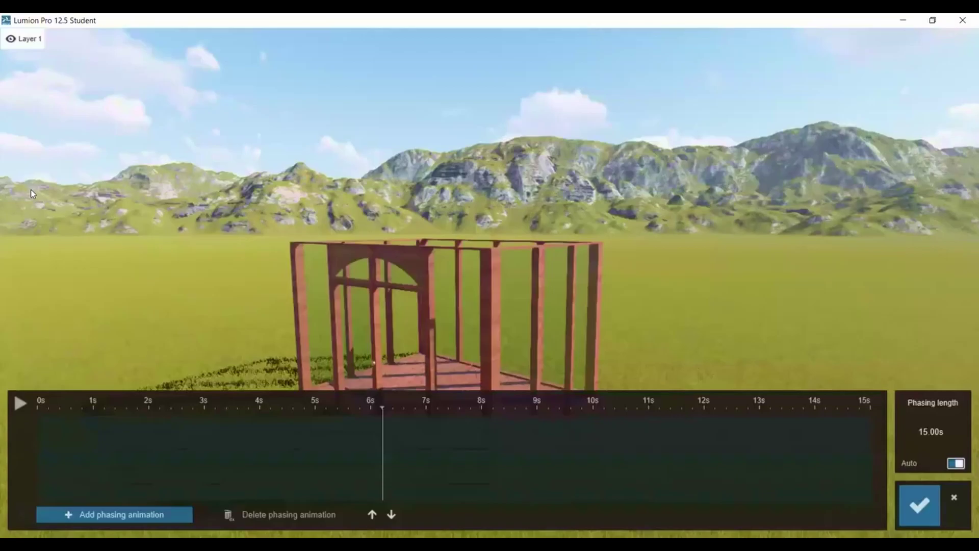
pyautogui.click(120, 515)
pyautogui.click(144, 90)
pyautogui.click(161, 38)
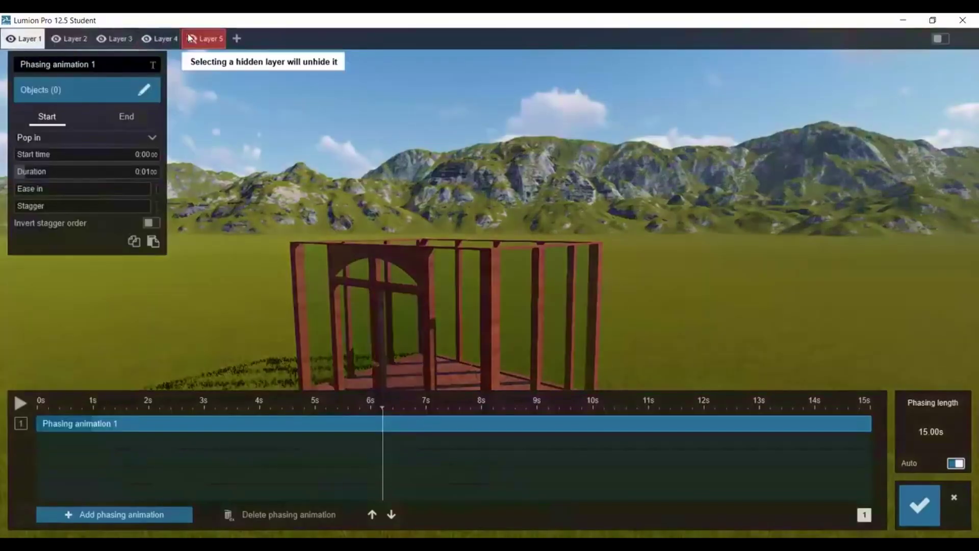
pyautogui.click(207, 38)
pyautogui.click(29, 38)
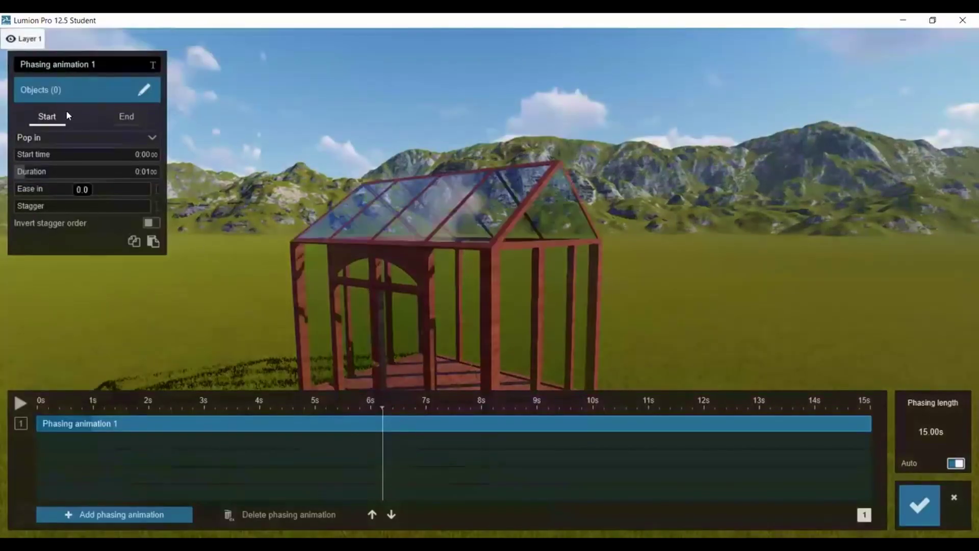
# - Assign the greenhouse floor as the first animation's only object
pyautogui.click(45, 90)
pyautogui.scroll(3, 409, 428)
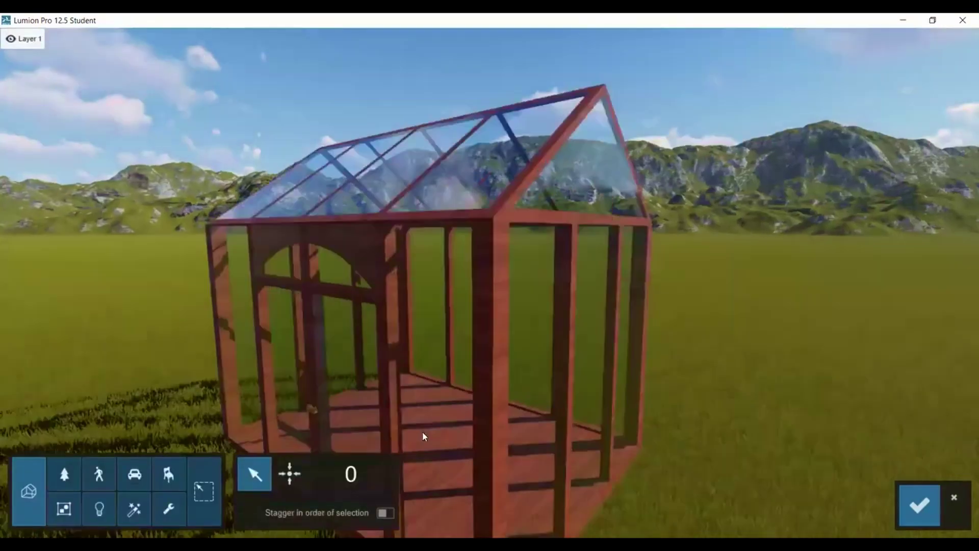
pyautogui.scroll(3, 433, 435)
pyautogui.click(436, 384)
pyautogui.scroll(-3, 429, 375)
pyautogui.scroll(-5, 469, 349)
pyautogui.click(918, 504)
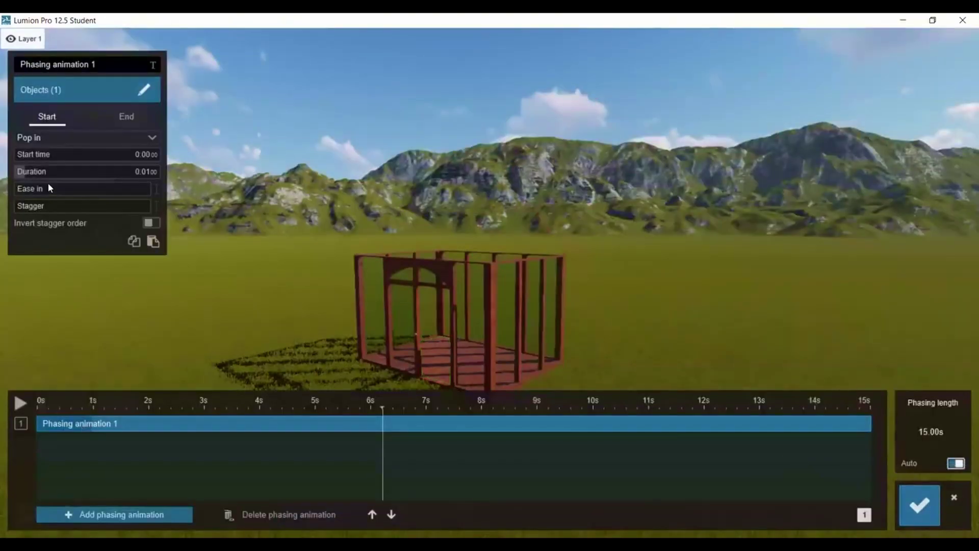
# - Start the floor animation near 2 s and lengthen it to about 2.87 s
pyautogui.moveTo(48, 154); pyautogui.dragTo(35, 154)
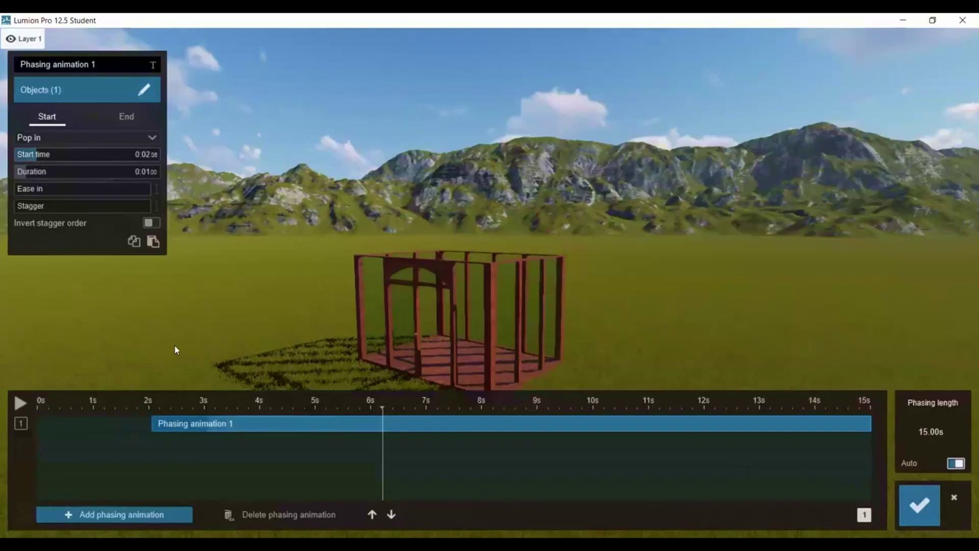
pyautogui.moveTo(199, 424); pyautogui.dragTo(193, 427)
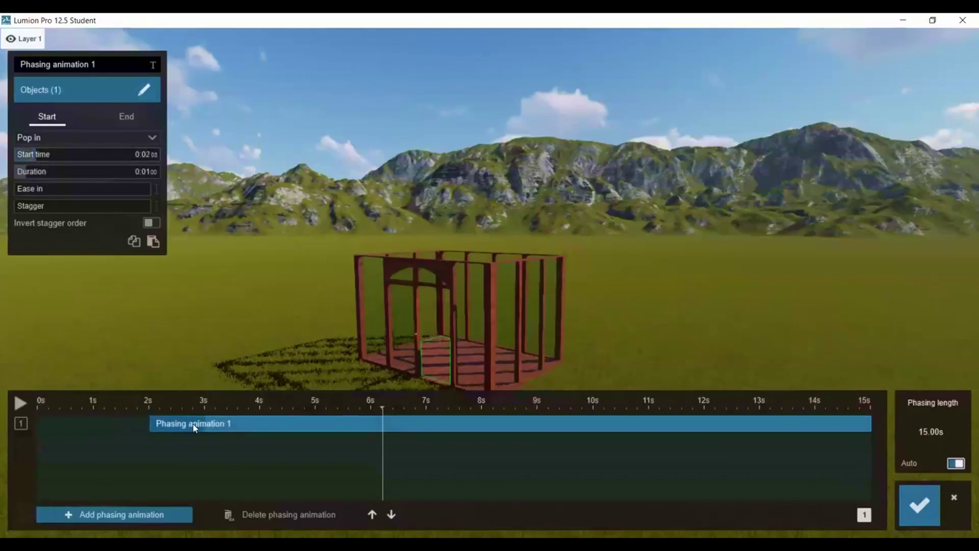
pyautogui.moveTo(53, 171)
pyautogui.mouseDown()
pyautogui.moveTo(46, 175)
pyautogui.moveTo(150, 188)
pyautogui.mouseUp()
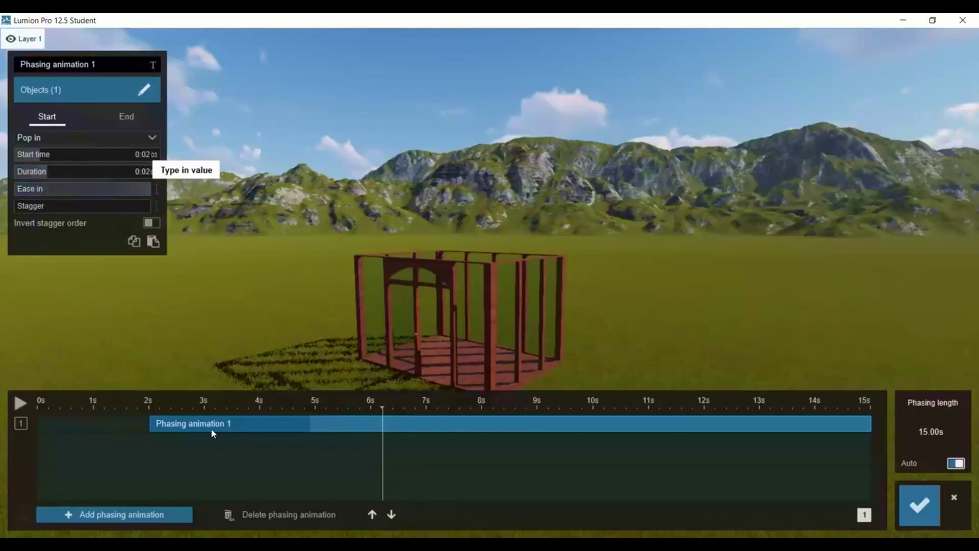
pyautogui.moveTo(161, 405)
pyautogui.mouseDown()
pyautogui.moveTo(123, 405)
pyautogui.moveTo(181, 406)
pyautogui.mouseUp()
pyautogui.moveTo(327, 412); pyautogui.dragTo(143, 406)
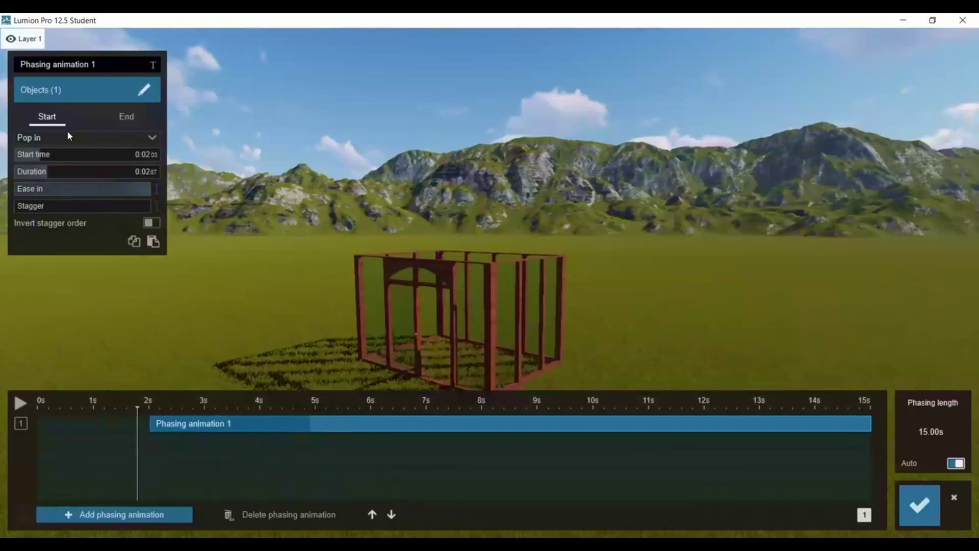
# - Give the floor animation a Ground rise start effect and preview it
pyautogui.click(101, 137)
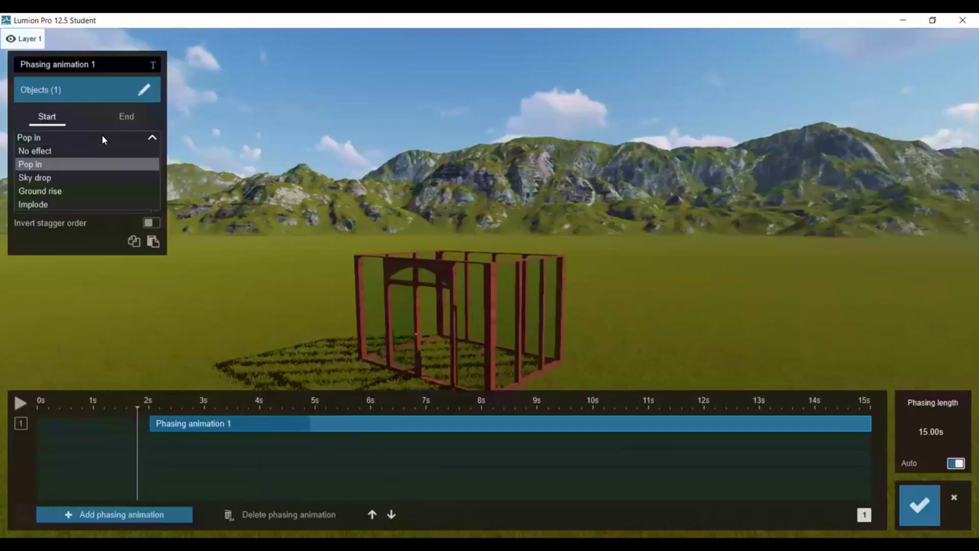
pyautogui.click(62, 188)
pyautogui.moveTo(142, 405); pyautogui.dragTo(155, 406)
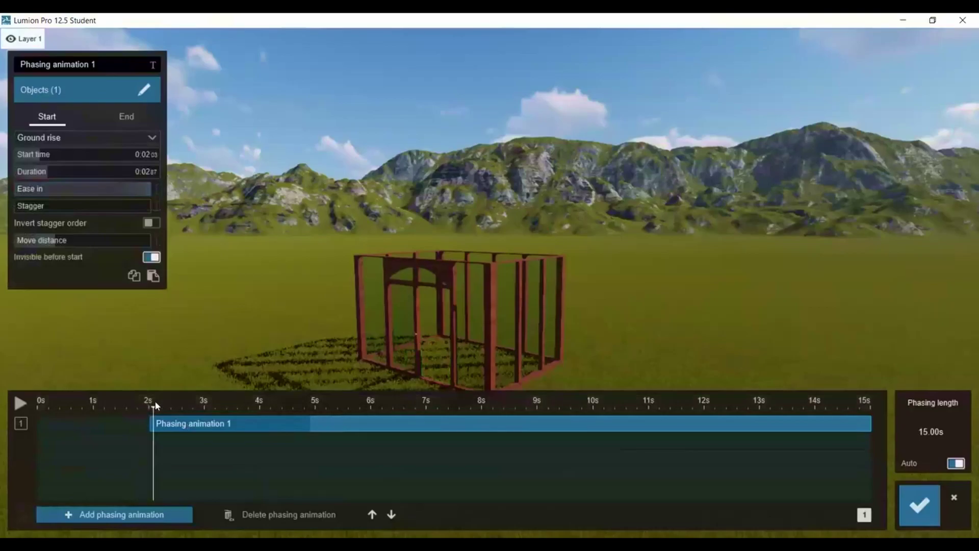
pyautogui.moveTo(298, 430); pyautogui.dragTo(331, 429)
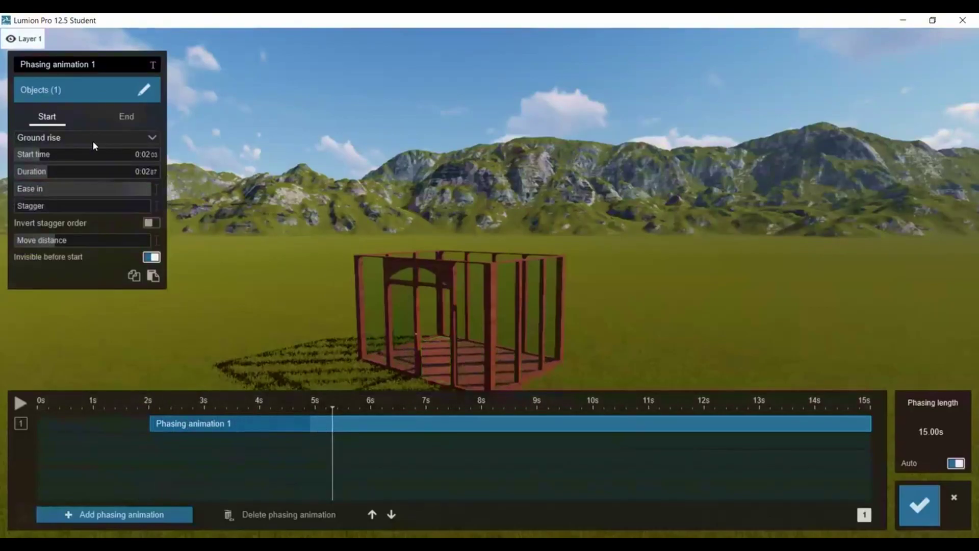
# - Add a second phasing animation at about 4 s for the wall frame, showing Layers 4–5
pyautogui.click(115, 514)
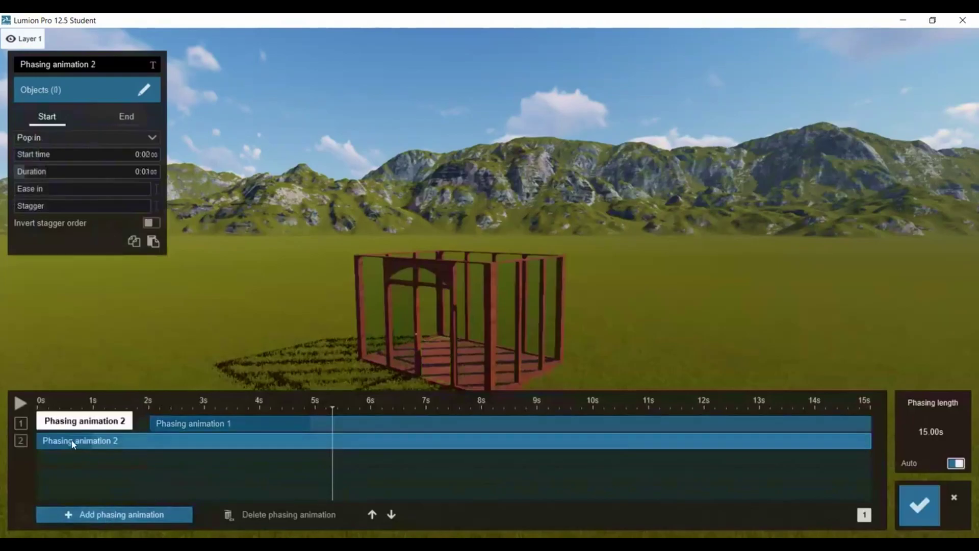
pyautogui.moveTo(74, 443); pyautogui.dragTo(298, 441)
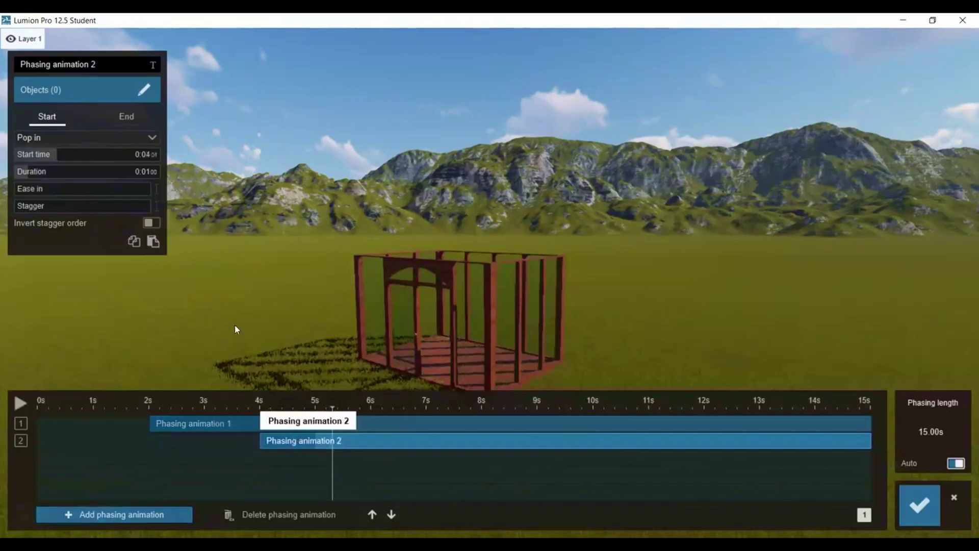
pyautogui.moveTo(77, 90)
pyautogui.click(144, 90)
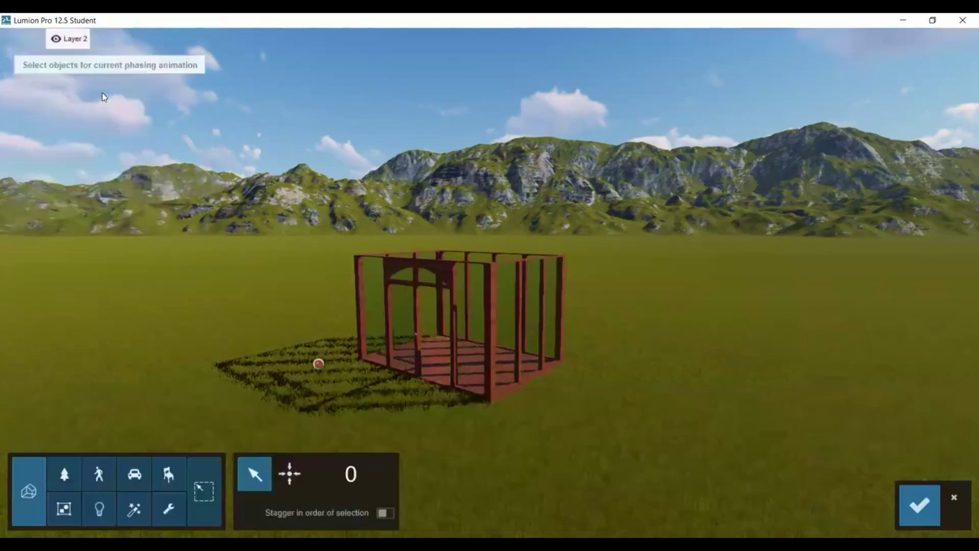
pyautogui.click(378, 331)
pyautogui.click(919, 505)
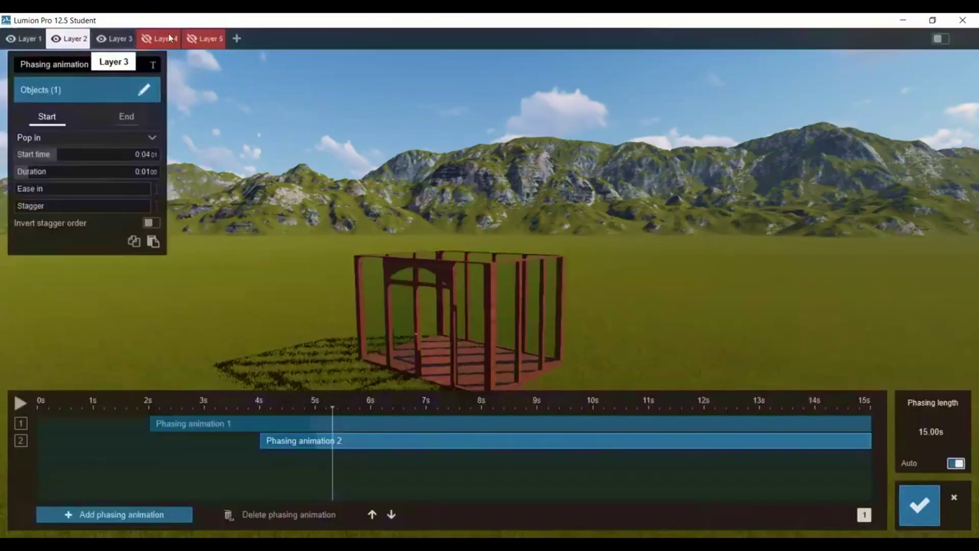
pyautogui.click(160, 39)
pyautogui.click(205, 38)
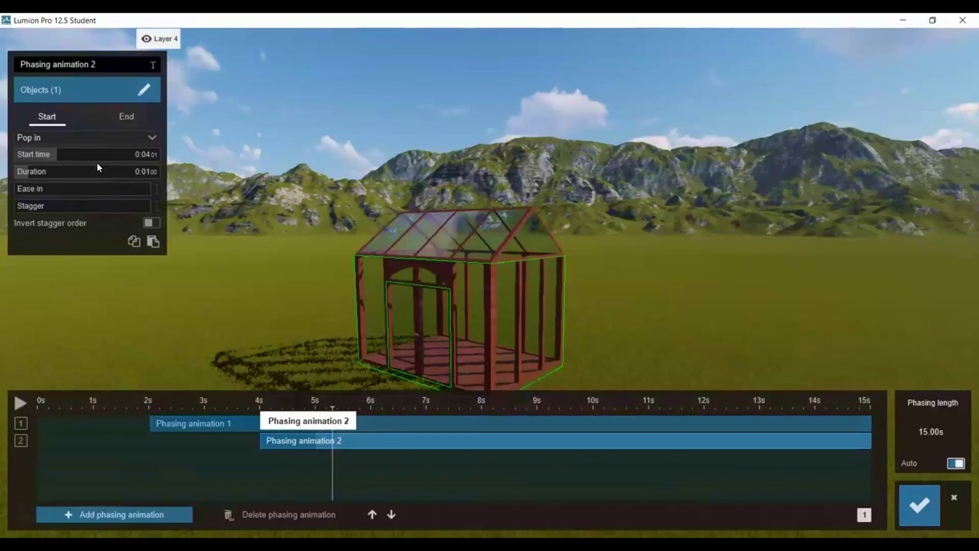
# - Give the wall animation a duration of about 2.86 s and a Ground rise start
pyautogui.moveTo(17, 172); pyautogui.dragTo(50, 171)
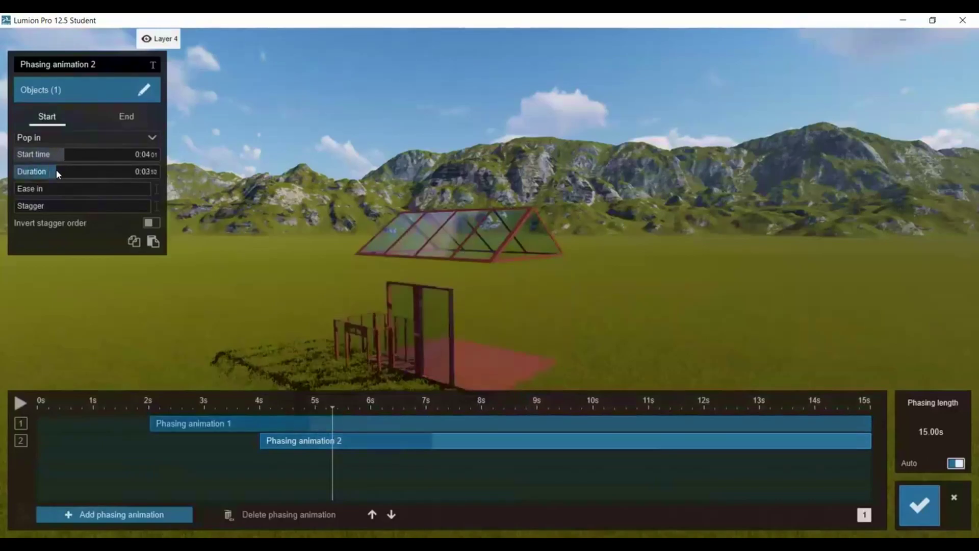
pyautogui.moveTo(55, 171); pyautogui.dragTo(148, 189)
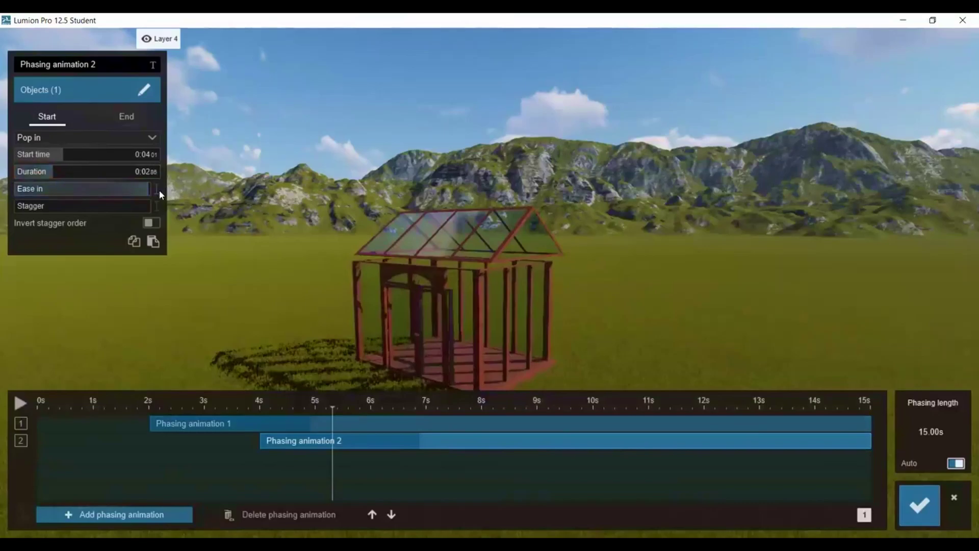
pyautogui.moveTo(326, 409)
pyautogui.mouseDown()
pyautogui.moveTo(438, 417)
pyautogui.moveTo(212, 421)
pyautogui.mouseUp()
pyautogui.click(321, 413)
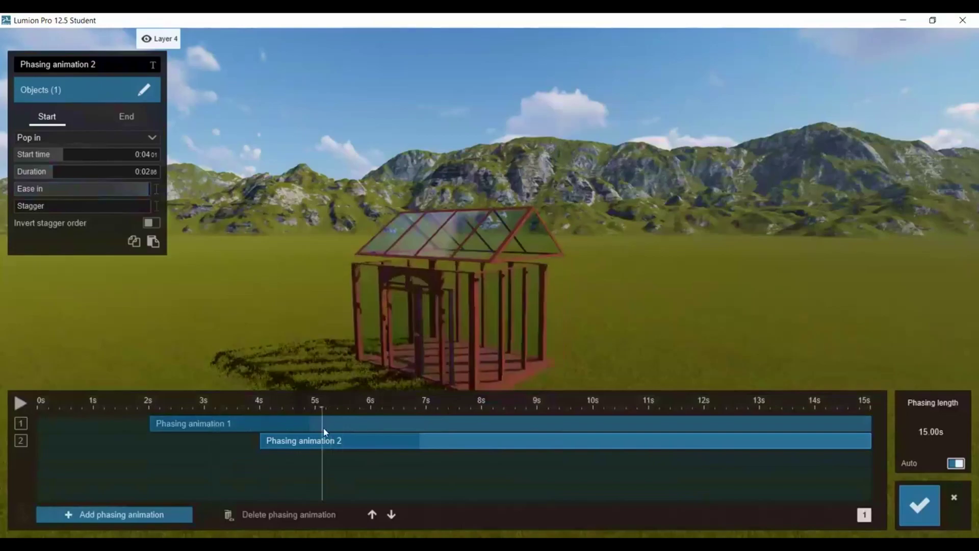
pyautogui.click(72, 136)
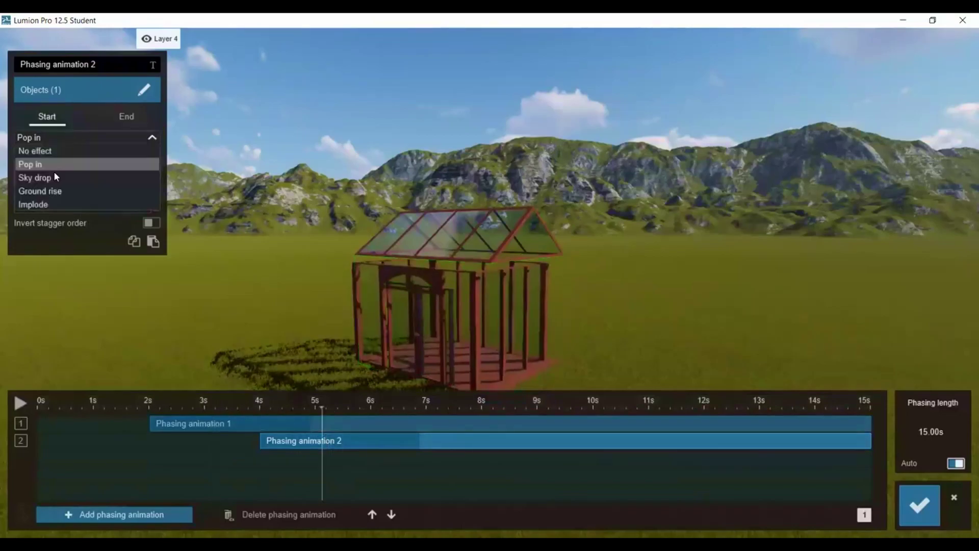
pyautogui.click(46, 189)
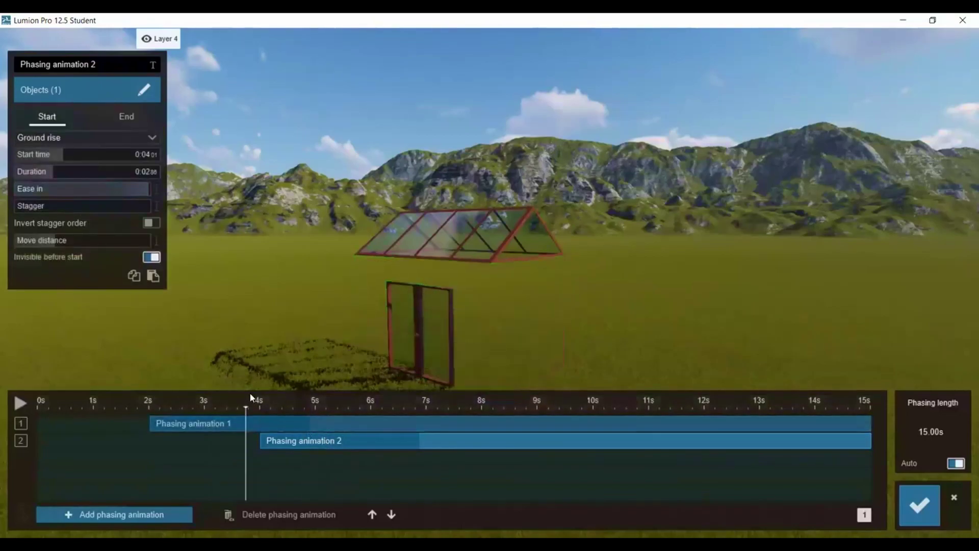
pyautogui.moveTo(249, 402); pyautogui.dragTo(451, 401)
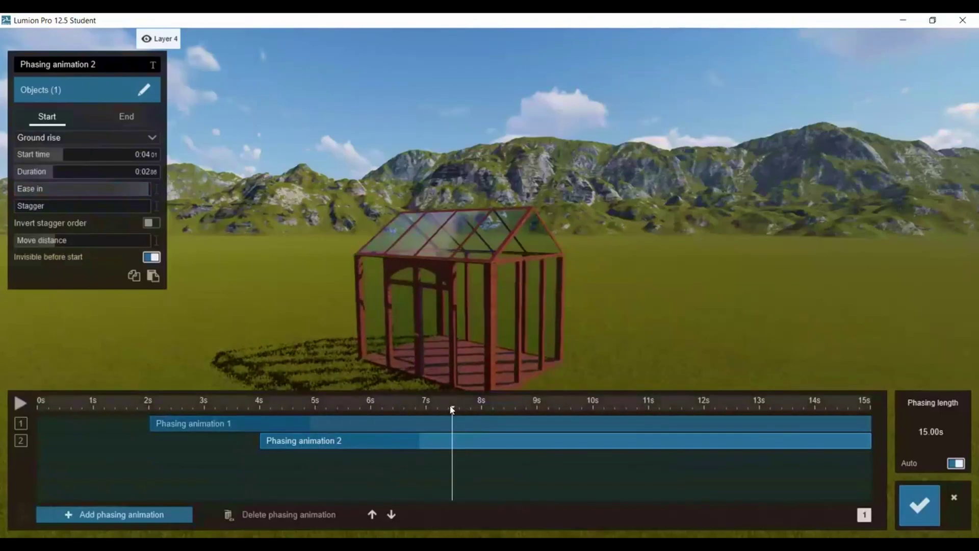
# - Add phasing animation 3 starting near 6 s, checking Layer 3 visibility
pyautogui.click(115, 514)
pyautogui.moveTo(81, 457); pyautogui.dragTo(377, 455)
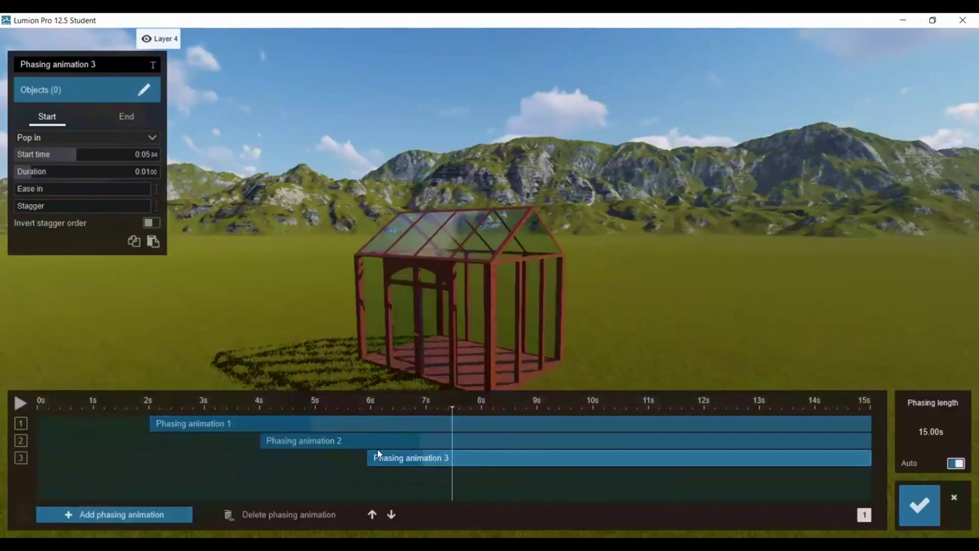
pyautogui.click(102, 38)
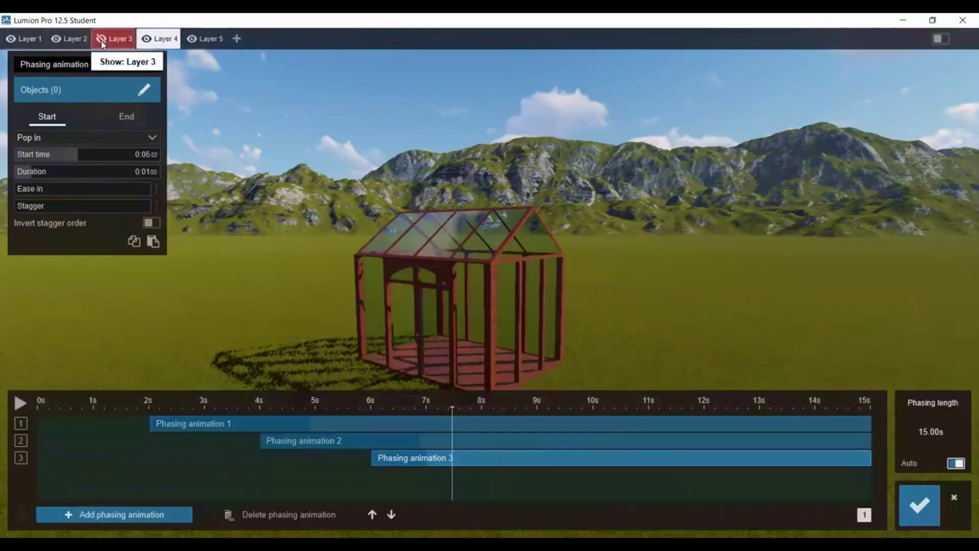
pyautogui.click(102, 38)
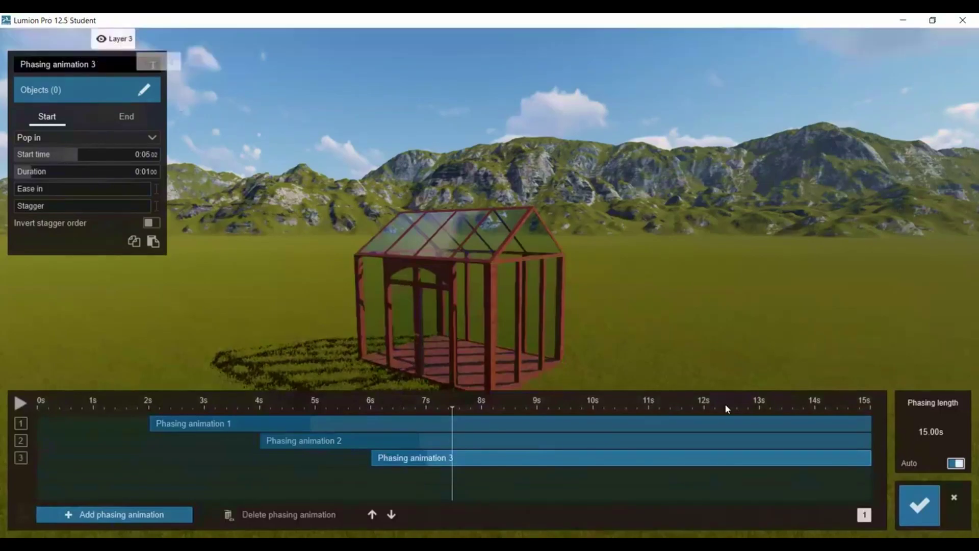
# - Animate the door in animation 3 over about 2.2 seconds with ease in
pyautogui.click(144, 90)
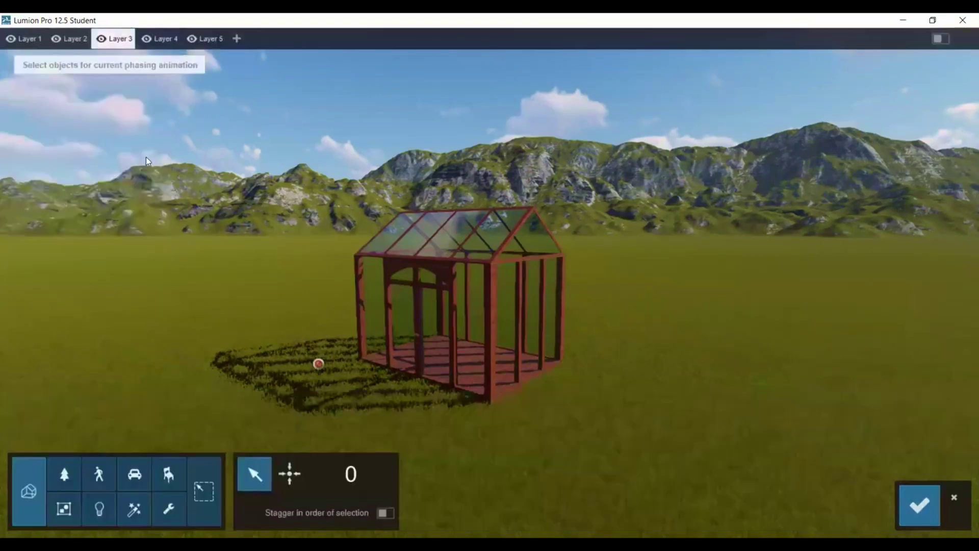
pyautogui.click(423, 314)
pyautogui.click(918, 504)
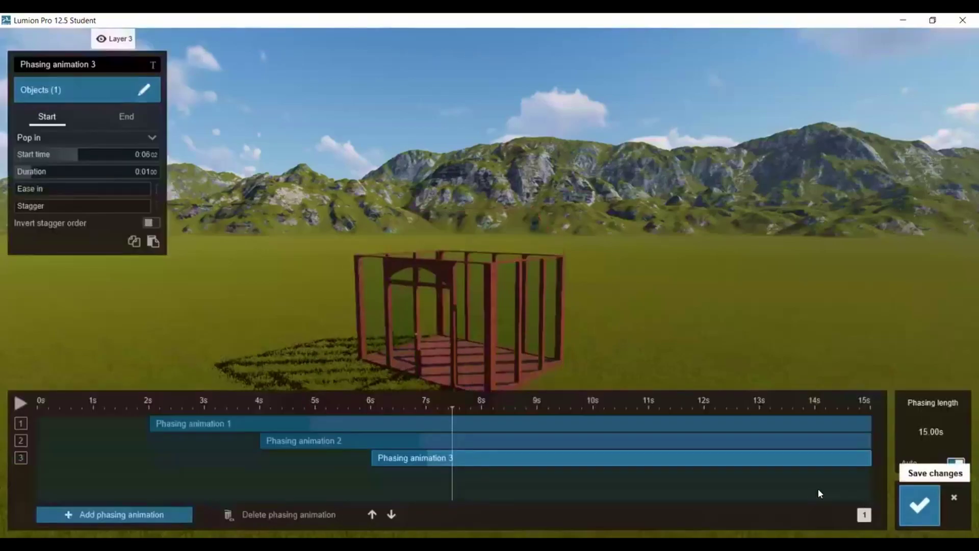
pyautogui.moveTo(60, 174); pyautogui.dragTo(50, 169)
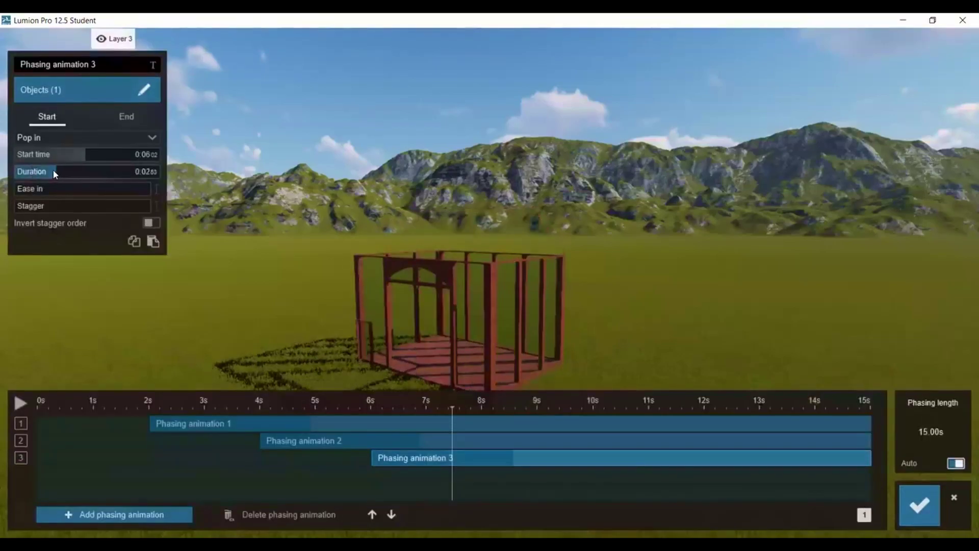
pyautogui.click(48, 189)
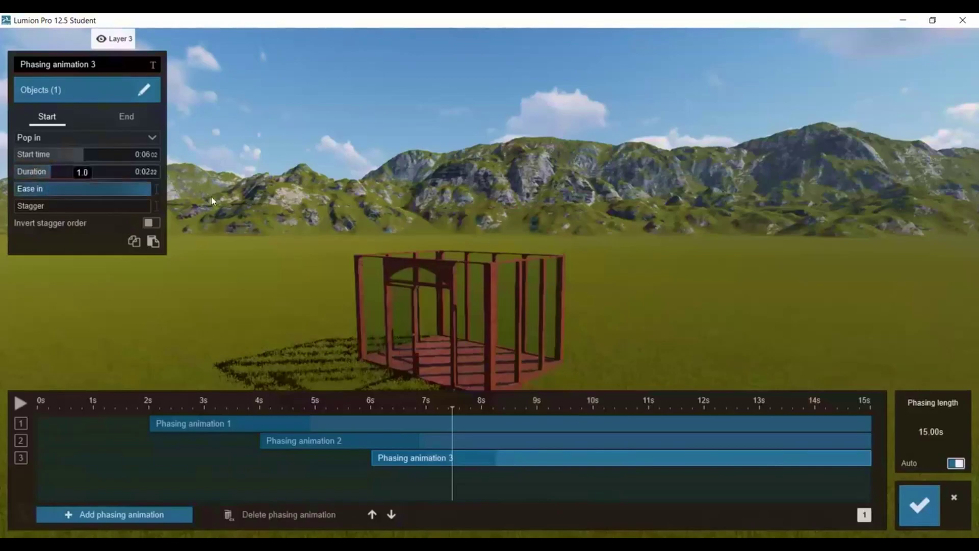
pyautogui.moveTo(439, 411); pyautogui.dragTo(484, 411)
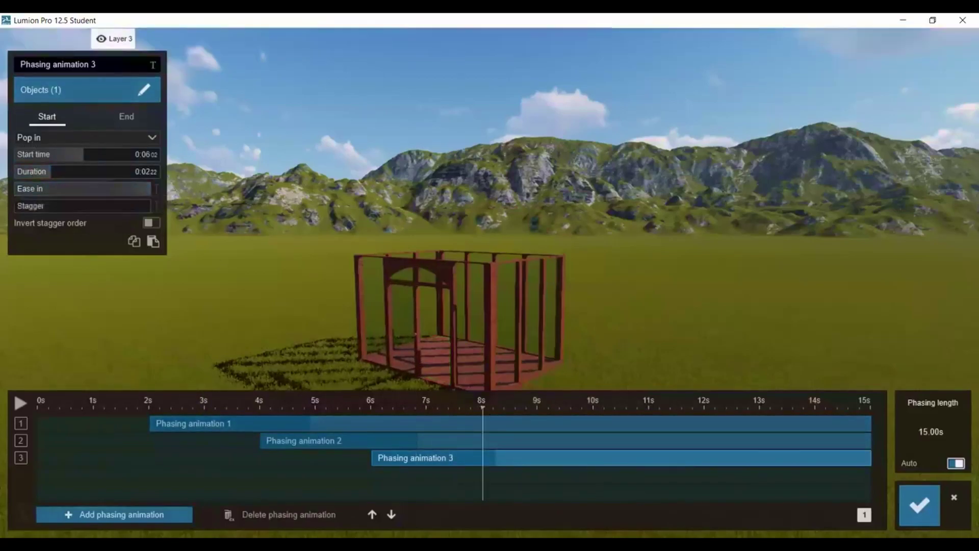
# - Add phasing animation 4 starting near 8 s and show the Layer 4 objects
pyautogui.click(114, 515)
pyautogui.moveTo(222, 474); pyautogui.dragTo(641, 475)
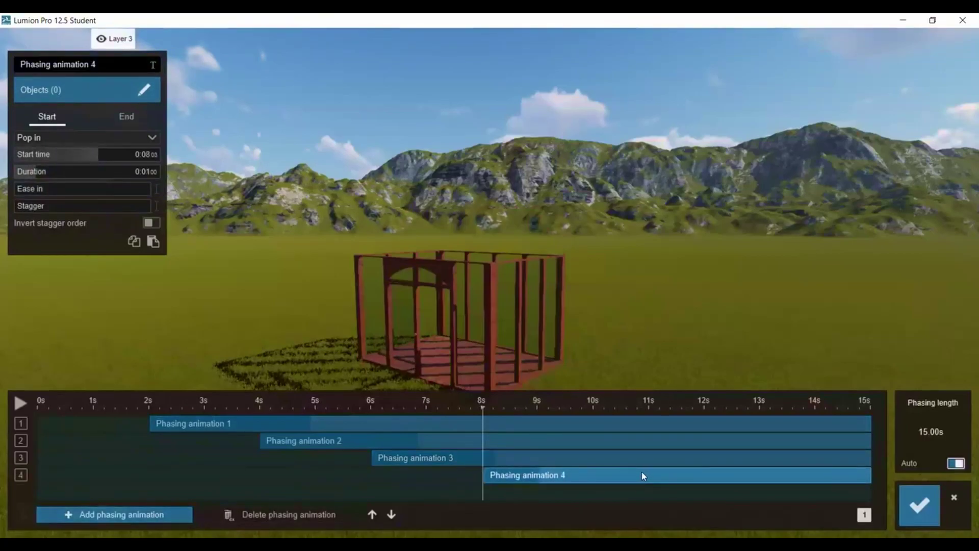
pyautogui.moveTo(76, 90)
pyautogui.click(161, 38)
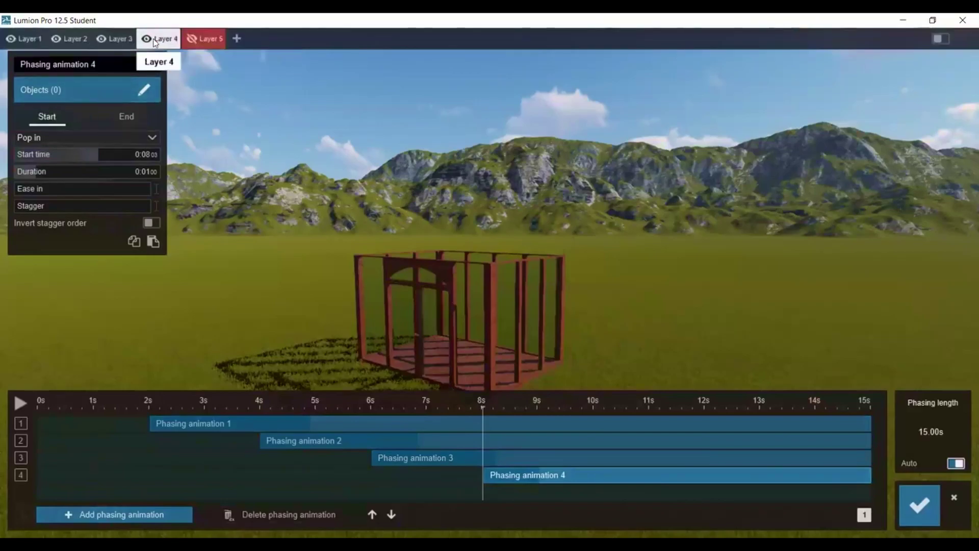
# - Animate the second door panel over about two seconds with ease in
pyautogui.click(86, 91)
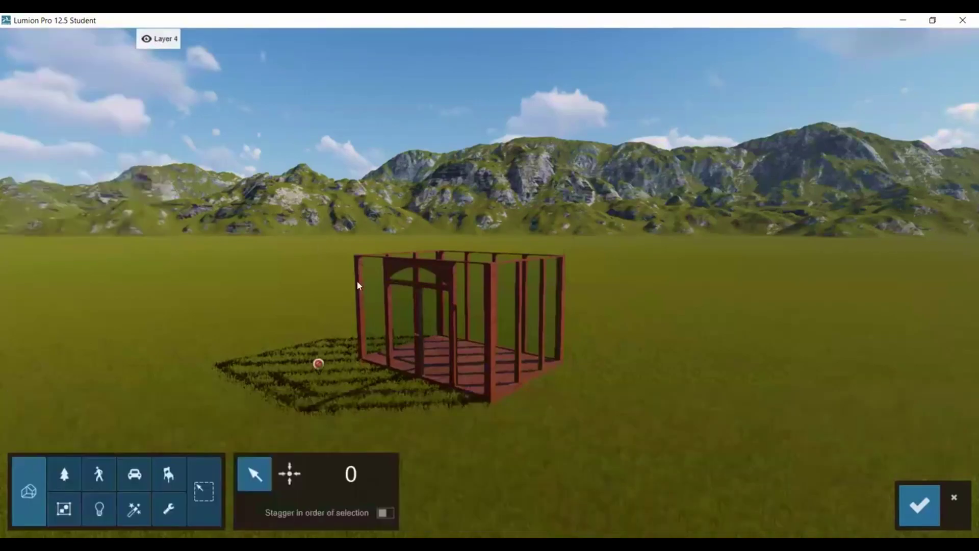
pyautogui.click(436, 336)
pyautogui.click(919, 506)
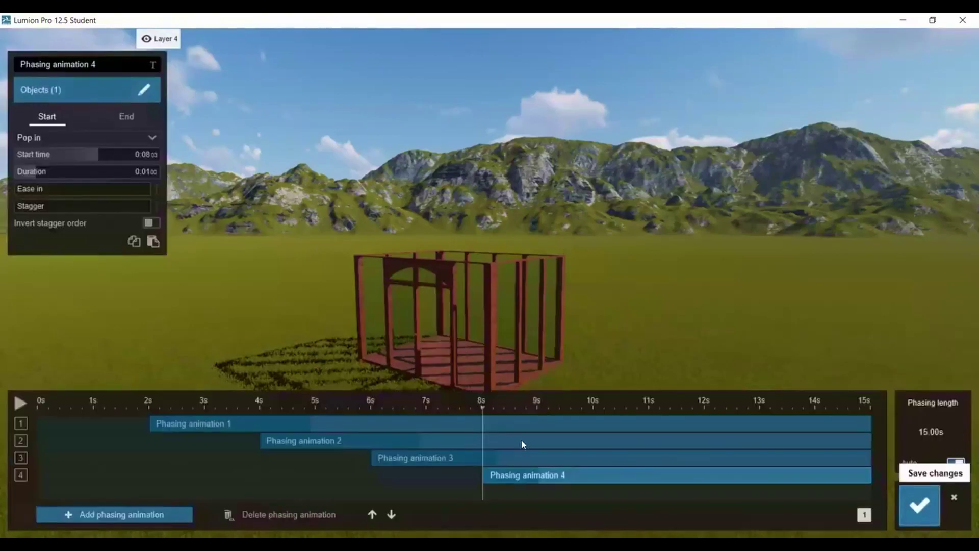
pyautogui.moveTo(482, 411); pyautogui.dragTo(564, 415)
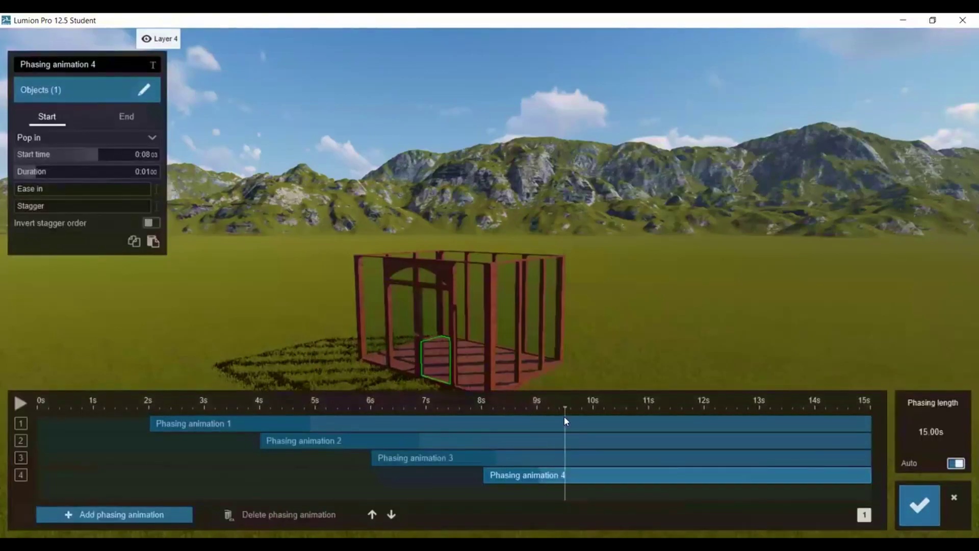
pyautogui.moveTo(52, 175); pyautogui.dragTo(93, 172)
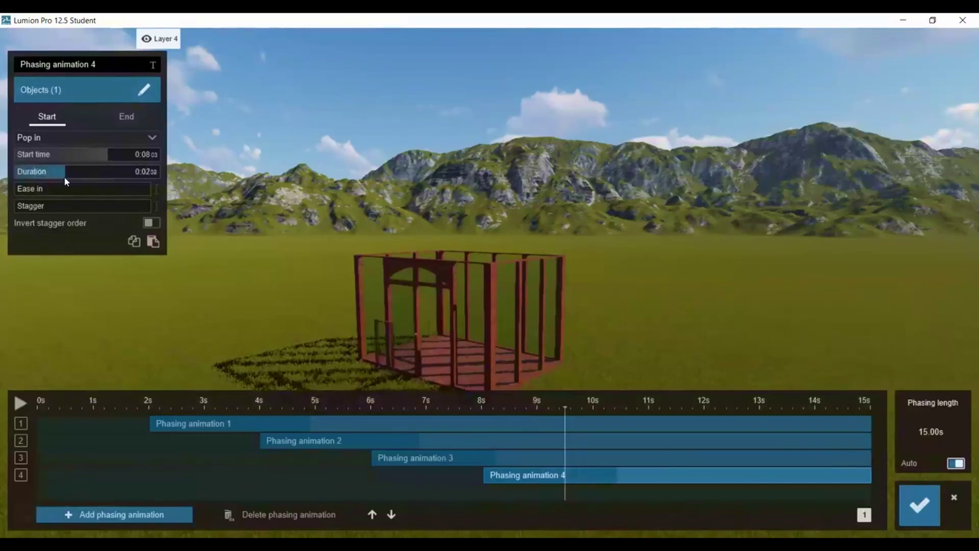
pyautogui.moveTo(31, 189); pyautogui.dragTo(145, 189)
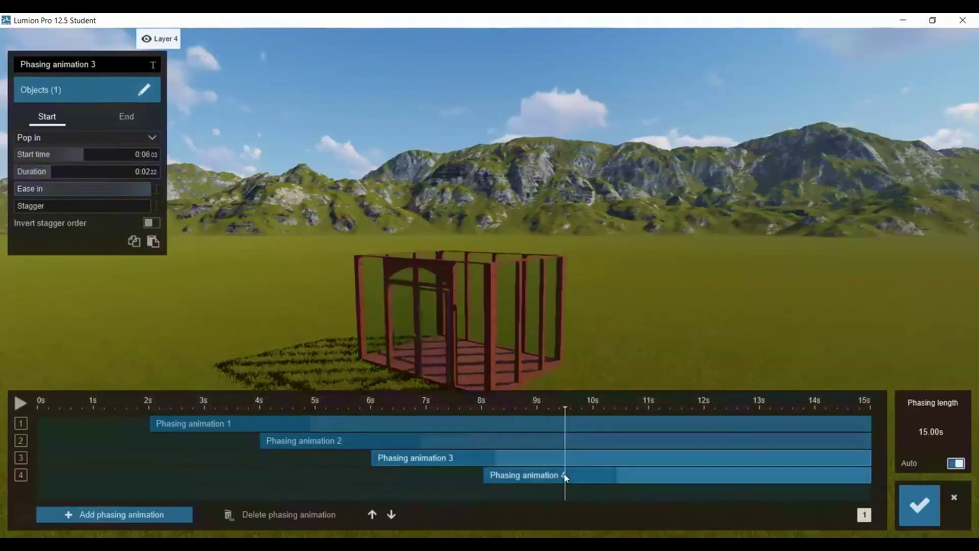
# - Add phasing animation 5 starting near 10 s and show the Layer 5 glass roof
pyautogui.click(182, 519)
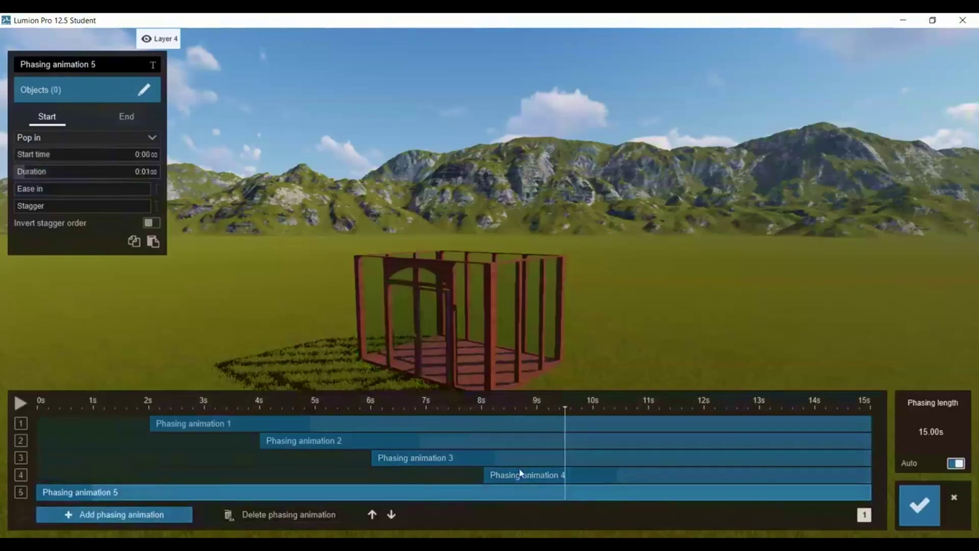
pyautogui.moveTo(77, 492)
pyautogui.mouseDown()
pyautogui.moveTo(601, 489)
pyautogui.moveTo(616, 479)
pyautogui.mouseUp()
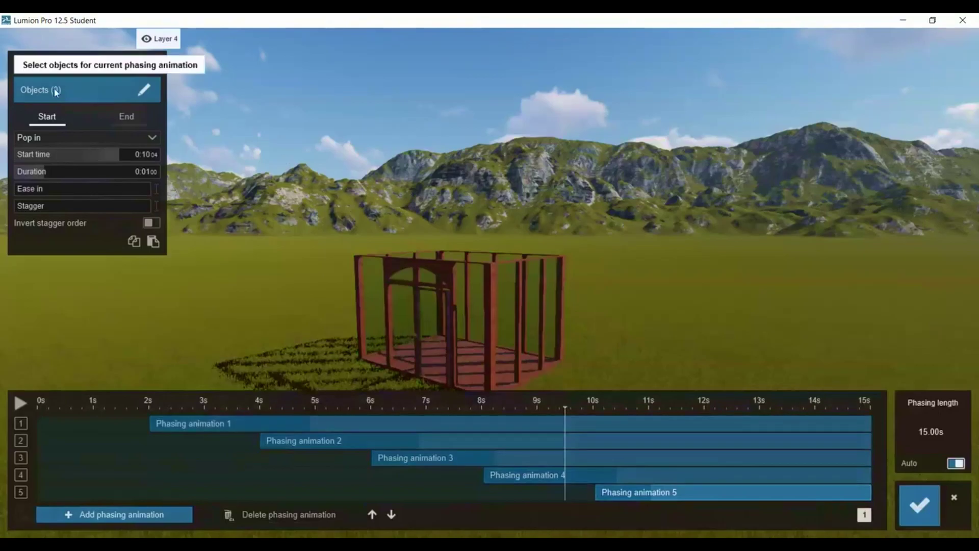
pyautogui.moveTo(159, 38)
pyautogui.click(193, 39)
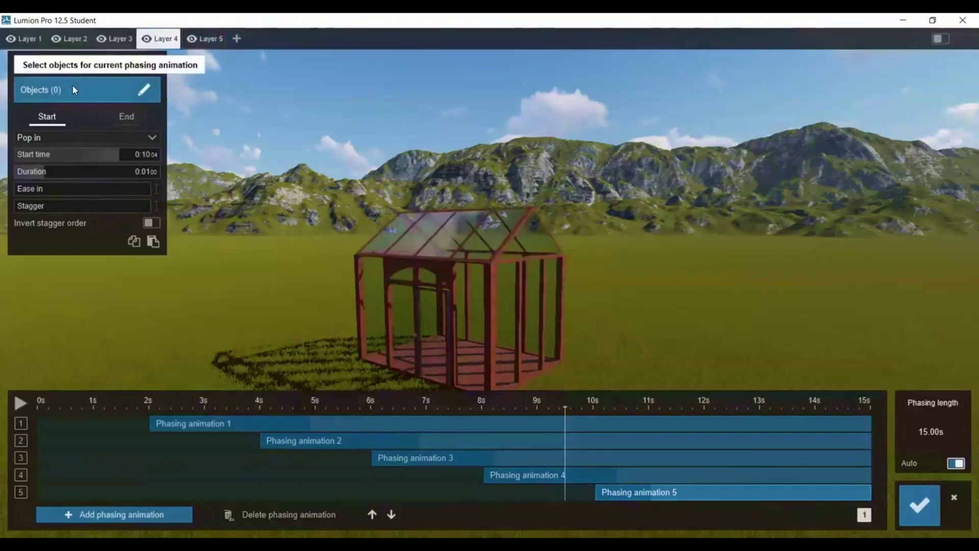
pyautogui.click(203, 39)
# - Make the glass roof sky-drop in over about two seconds with ease in
pyautogui.click(112, 90)
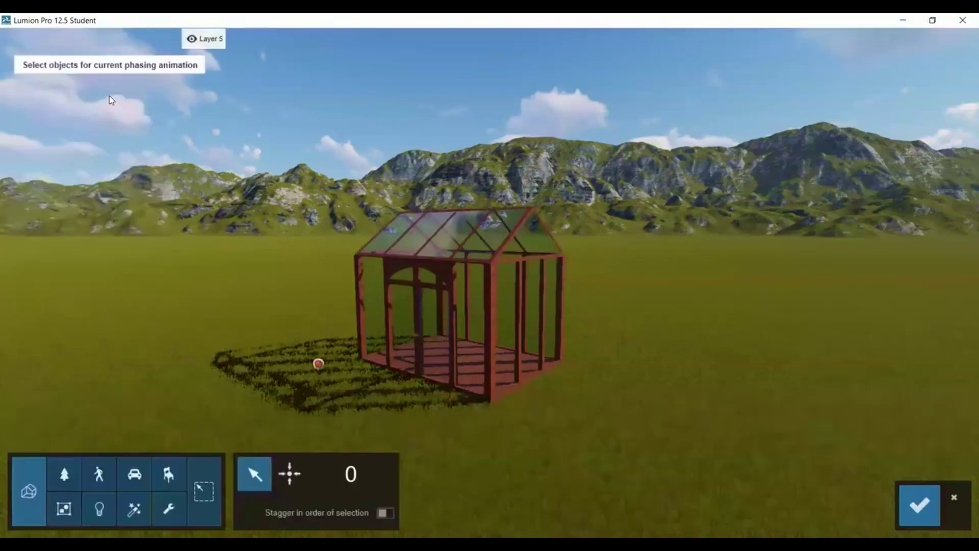
pyautogui.click(449, 238)
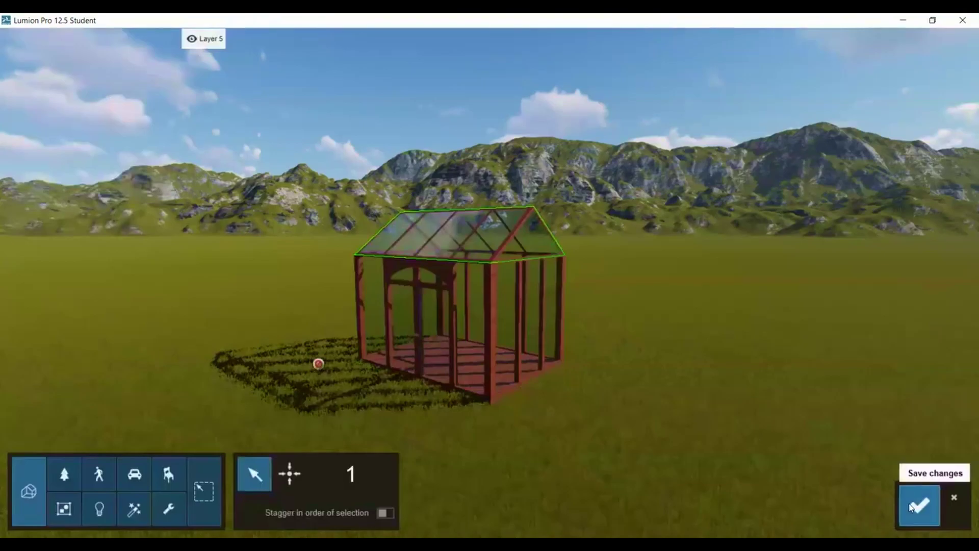
pyautogui.click(918, 504)
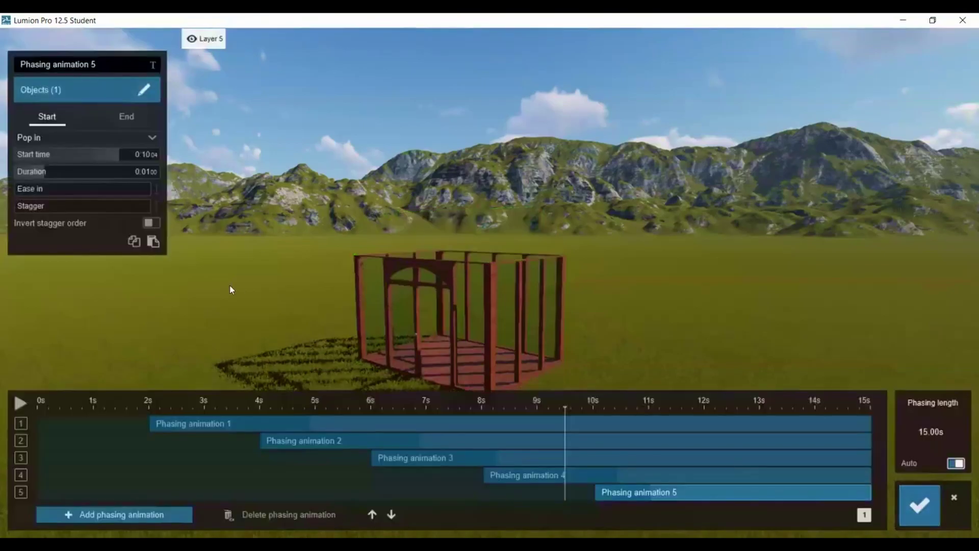
pyautogui.click(47, 137)
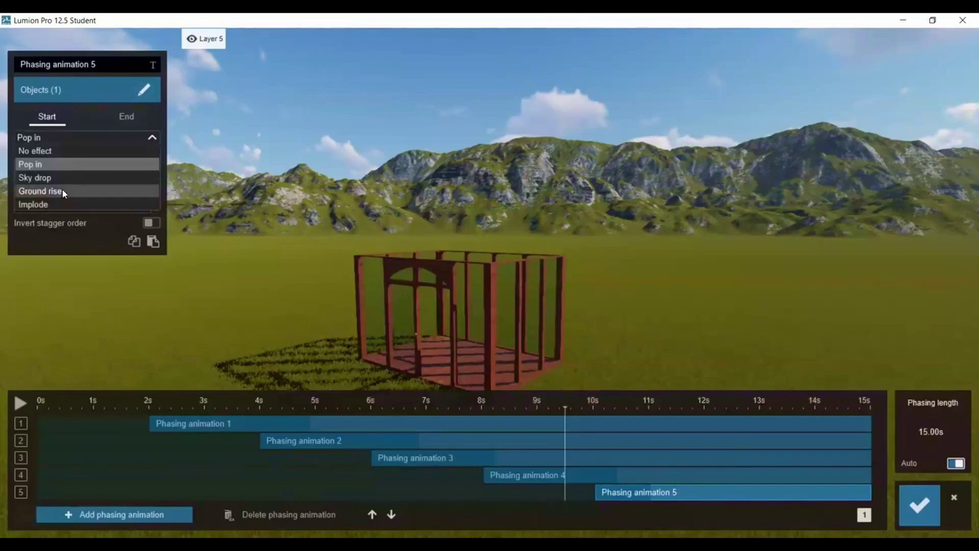
pyautogui.click(35, 178)
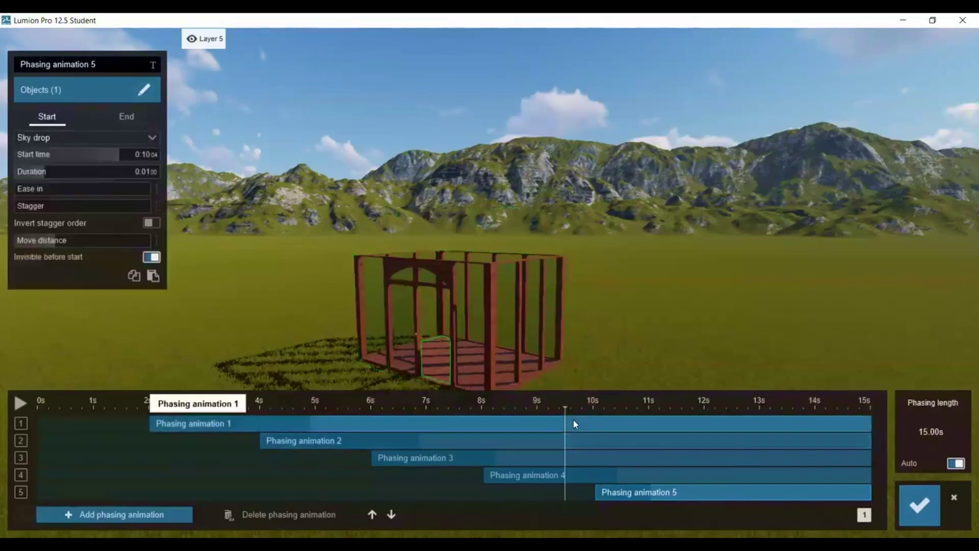
pyautogui.moveTo(46, 172); pyautogui.dragTo(83, 171)
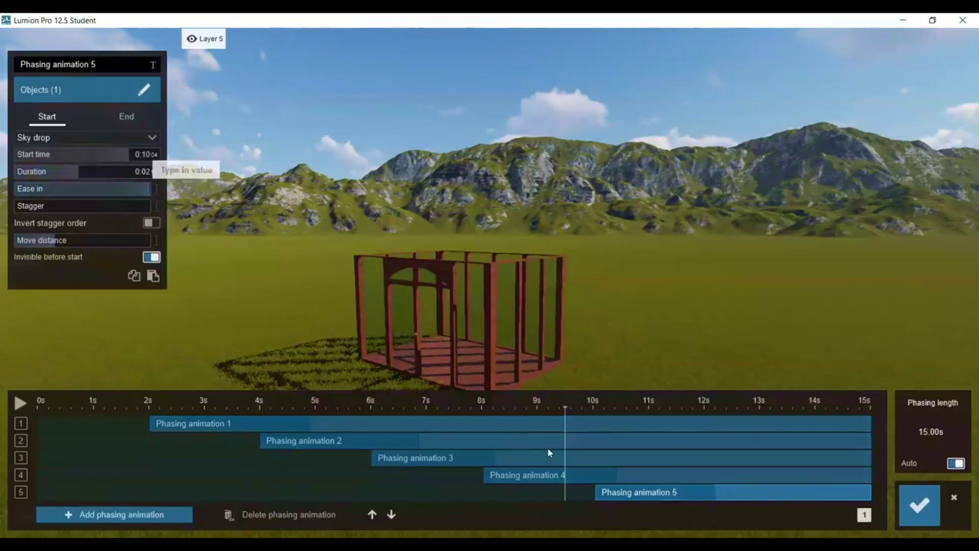
pyautogui.moveTo(564, 406); pyautogui.dragTo(219, 405)
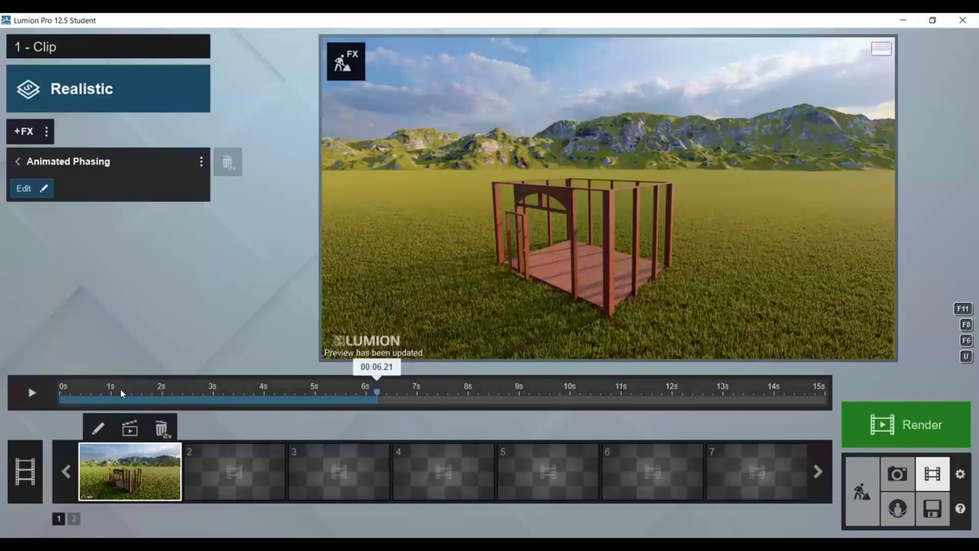
# - Preview the whole clip from 0 s, then bring up the render movie options
pyautogui.moveTo(121, 393); pyautogui.dragTo(65, 393)
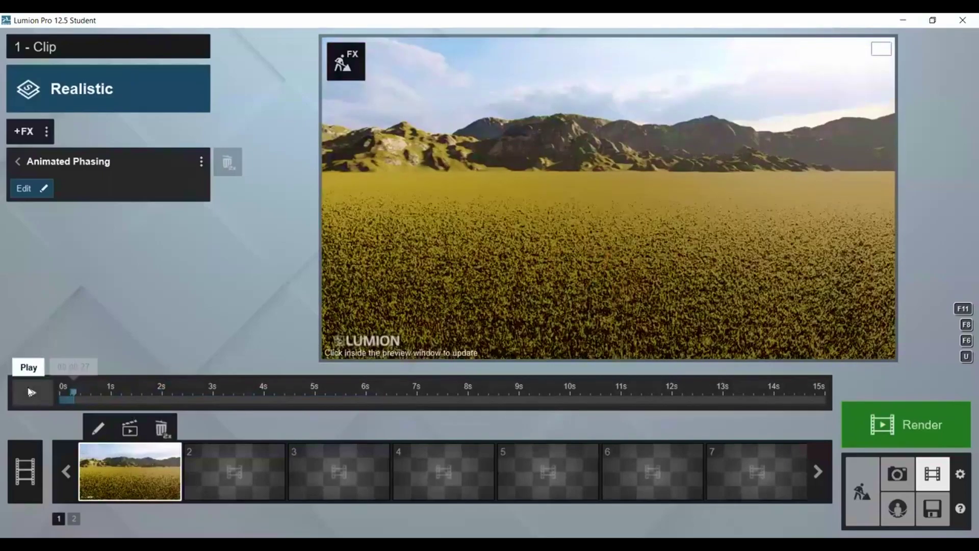
pyautogui.click(31, 392)
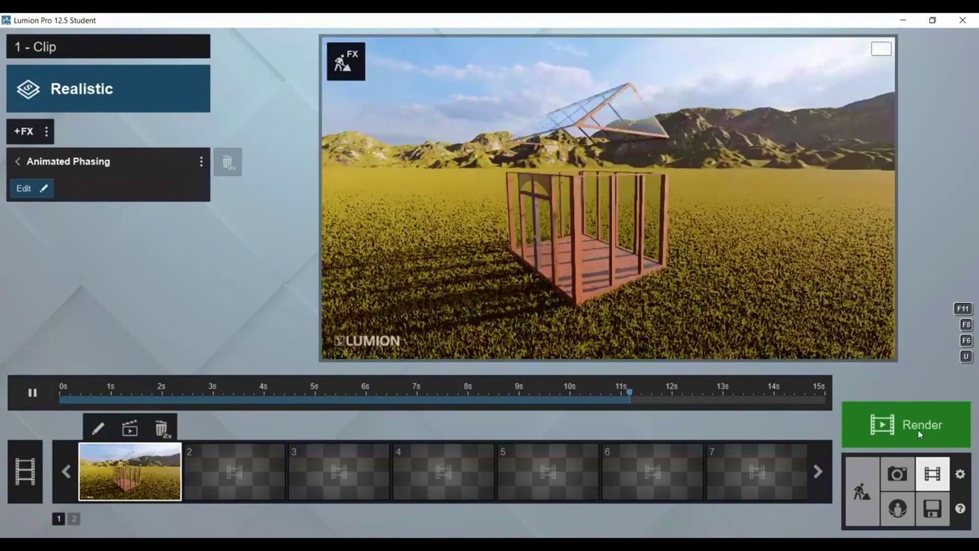
pyautogui.click(920, 433)
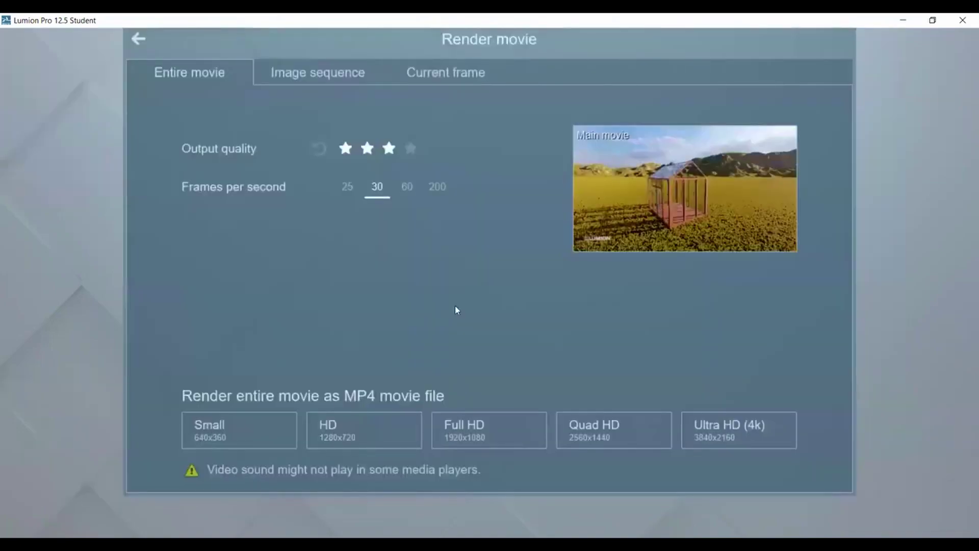